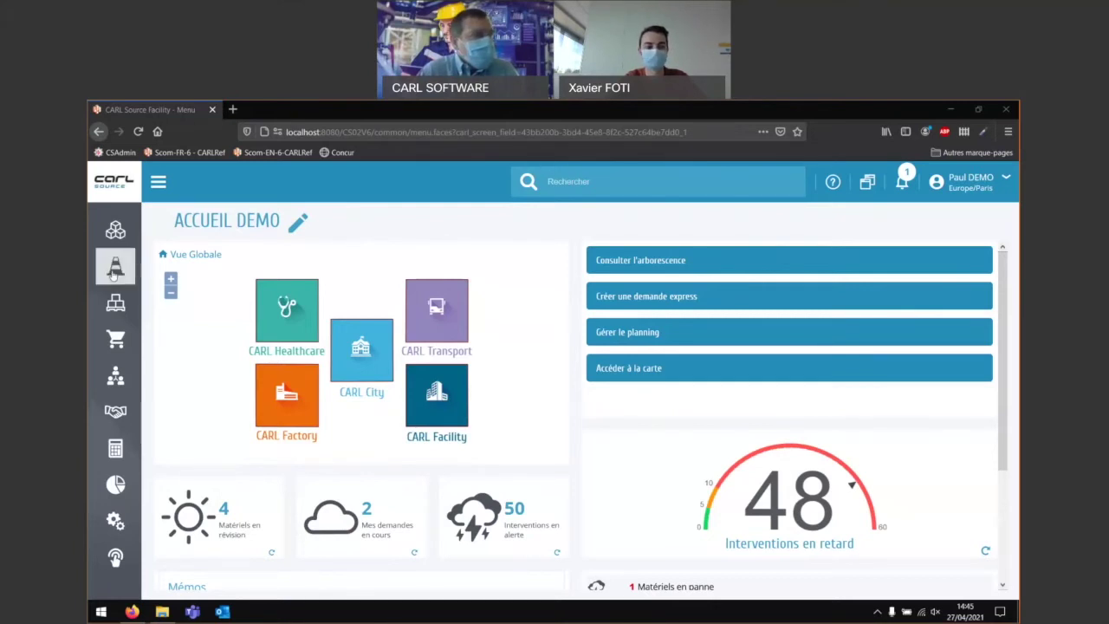
Open the control report import (Import de rapports de contrôle) from the interventions list
left_click(115, 270)
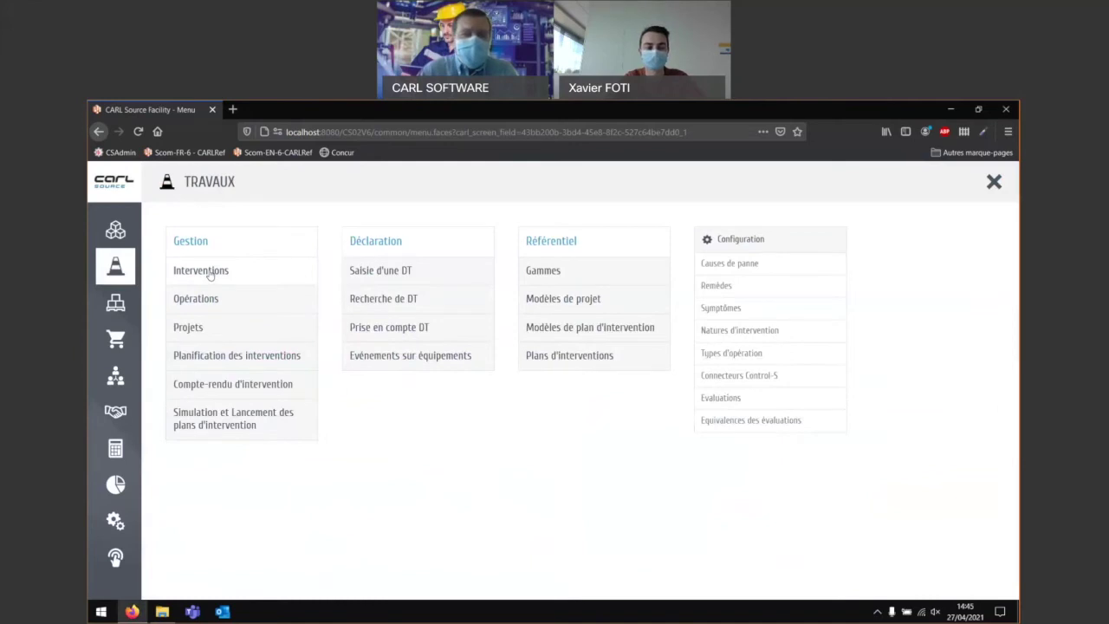
left_click(234, 276)
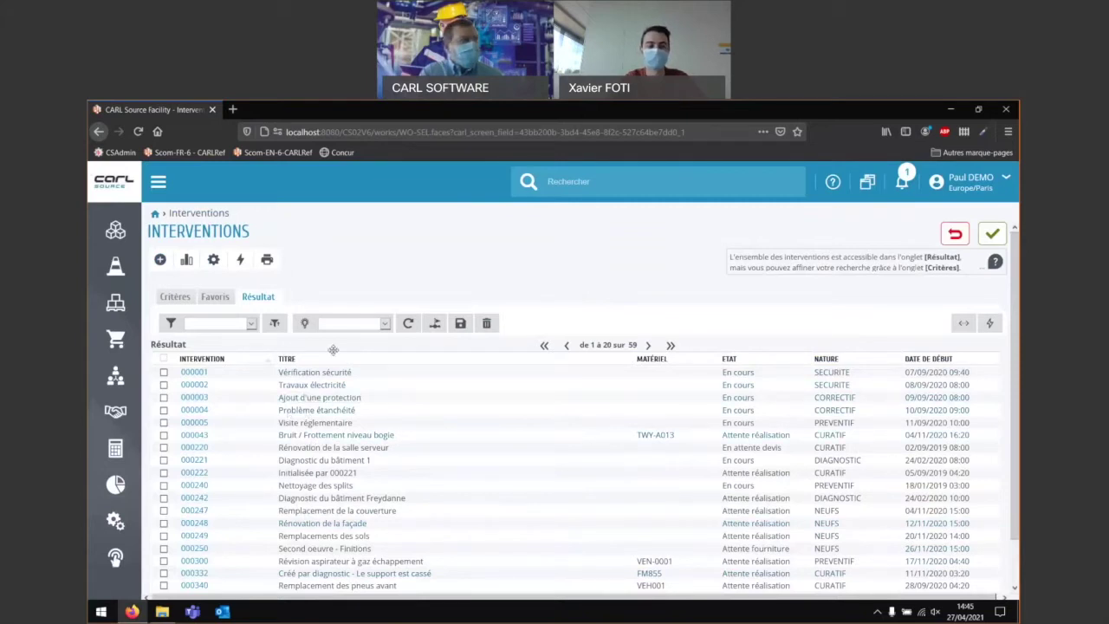
left_click(240, 260)
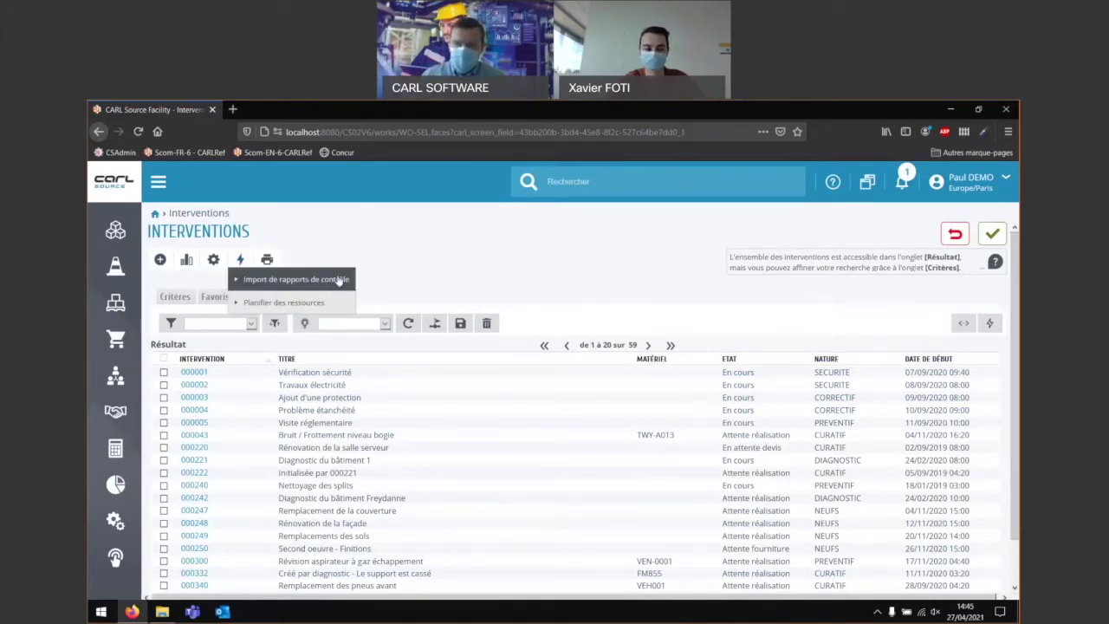
left_click(340, 280)
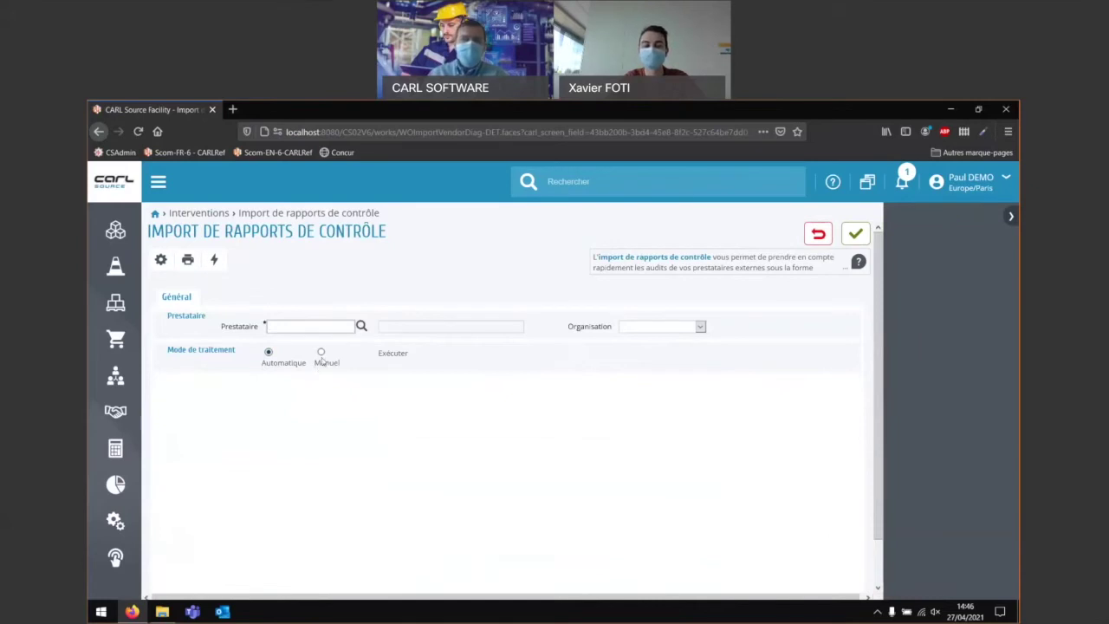
Set the import's provider to DUBOIS and the processing mode to Manuel
left_click(339, 326)
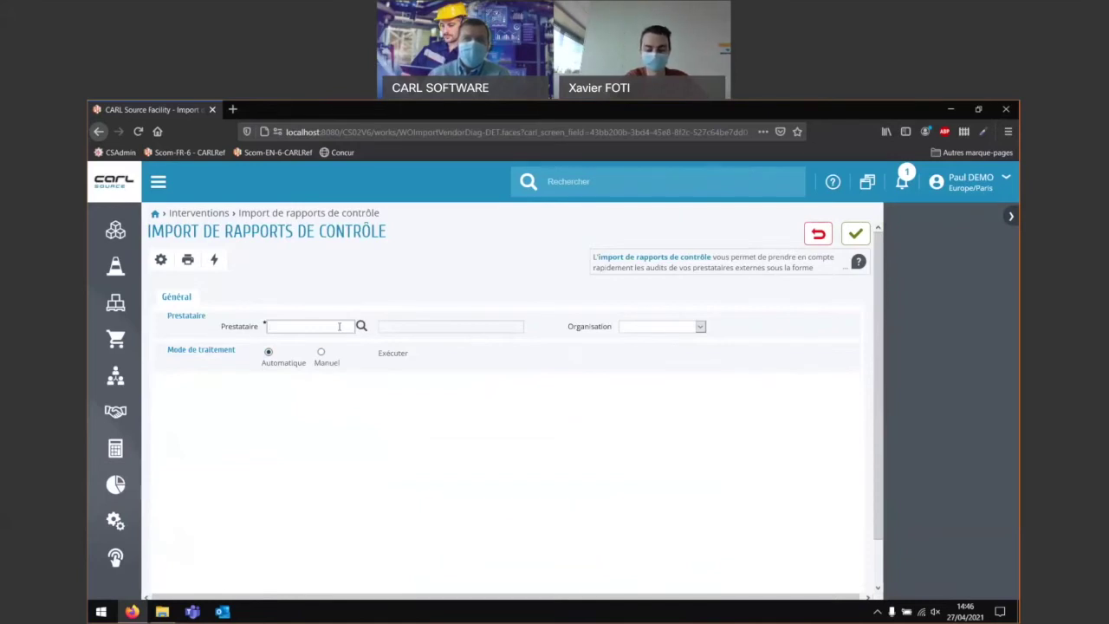
type("DUBOIS")
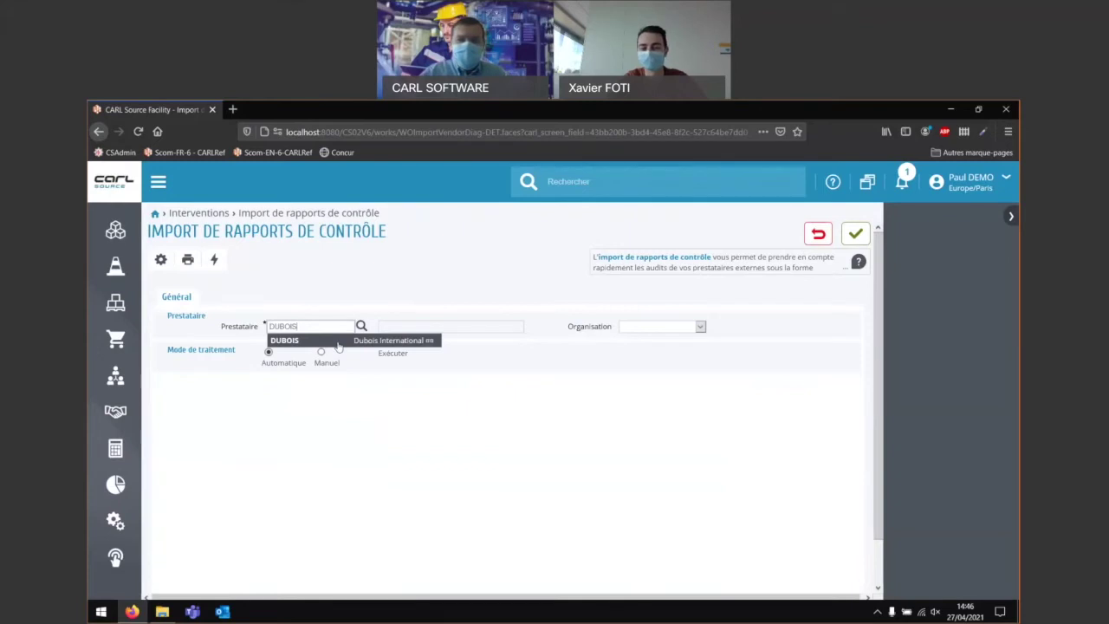
left_click(338, 343)
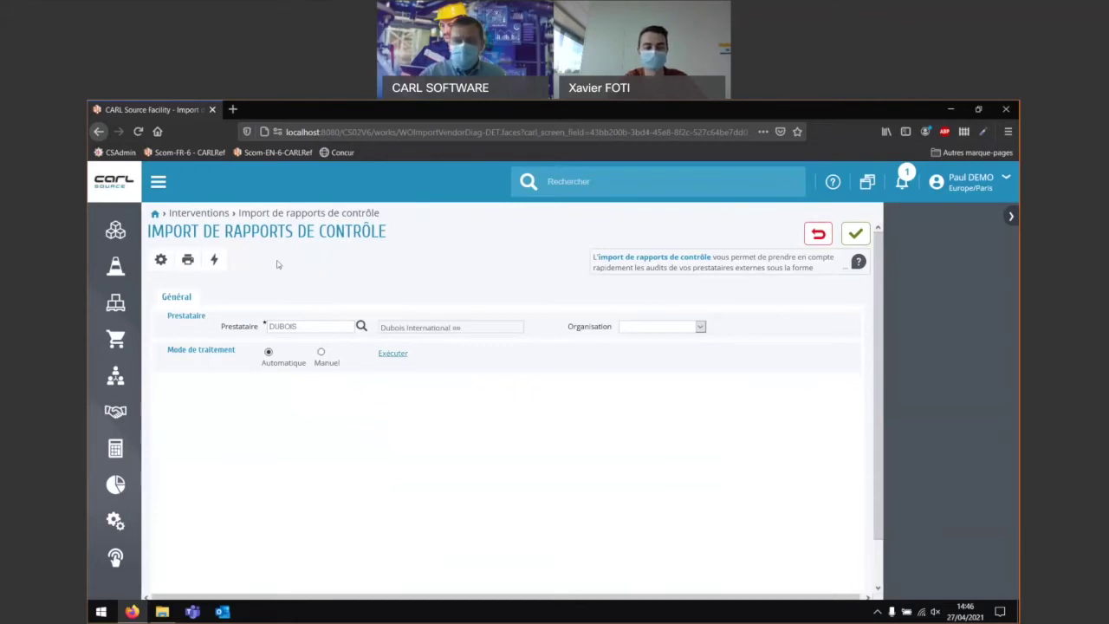
left_click(321, 354)
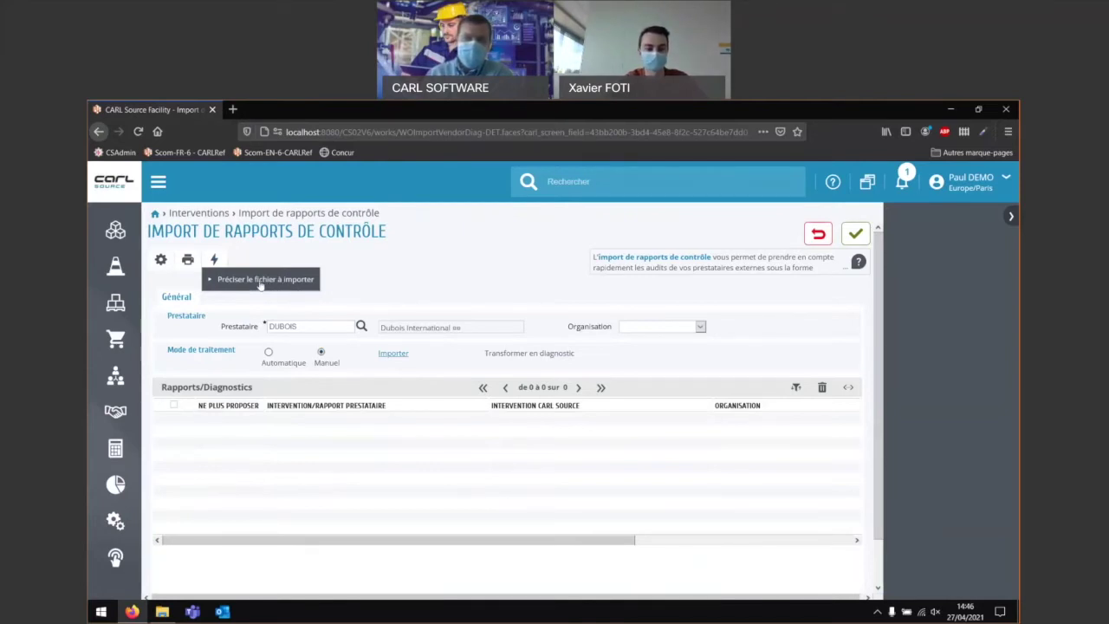
Preload WO_Import_Auto_Suite_a_donner V2.xml as the provider data file and validate the import form
left_click(260, 281)
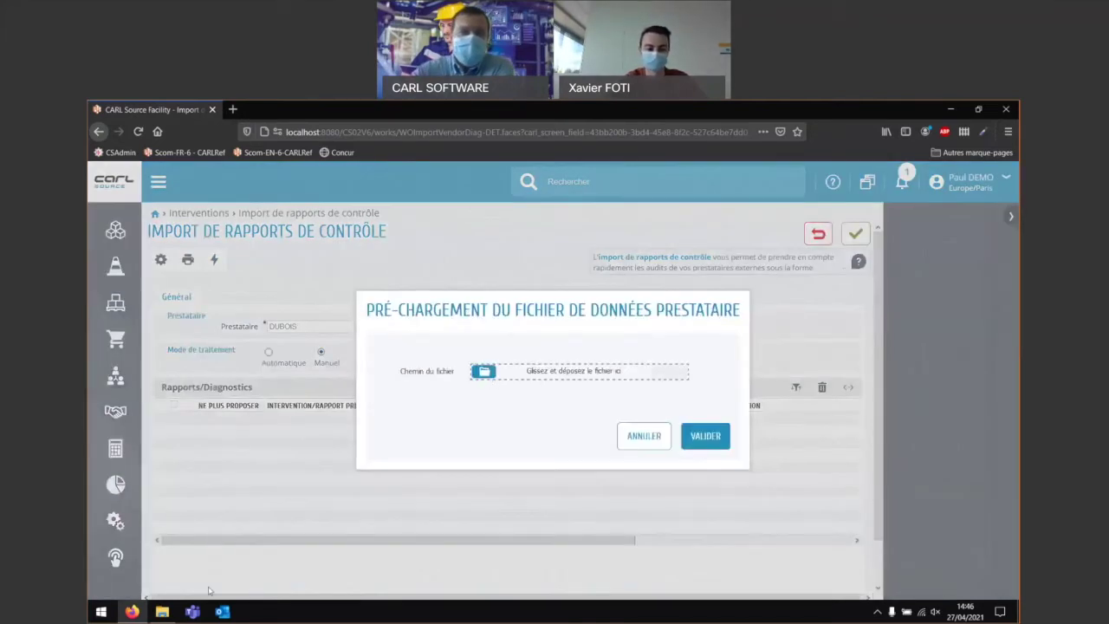
left_click(483, 371)
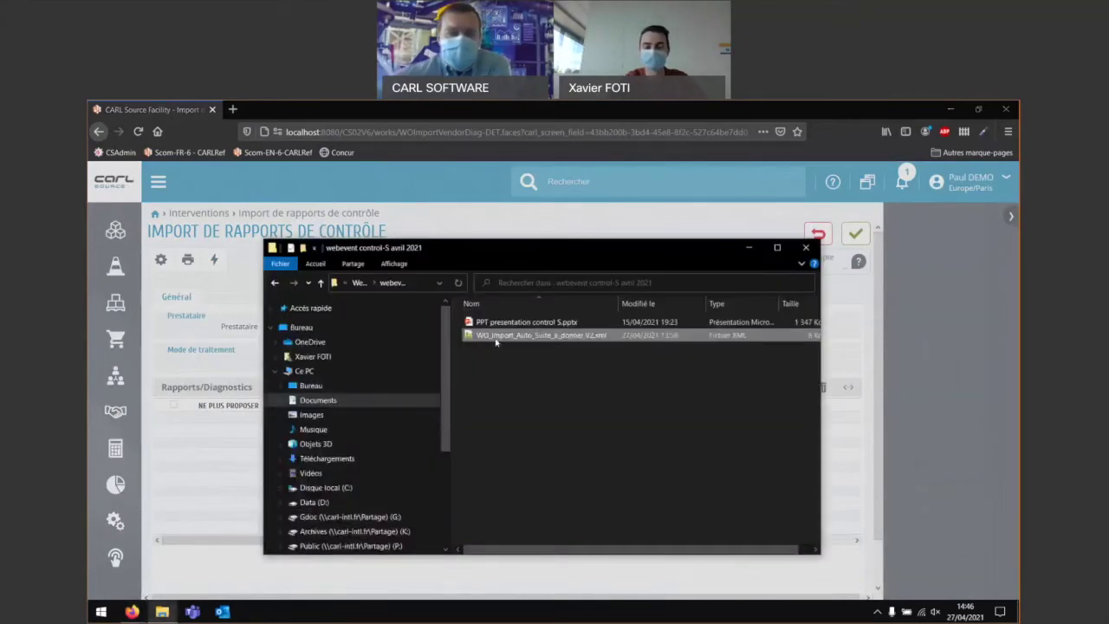
left_click_drag(496, 341, 512, 372)
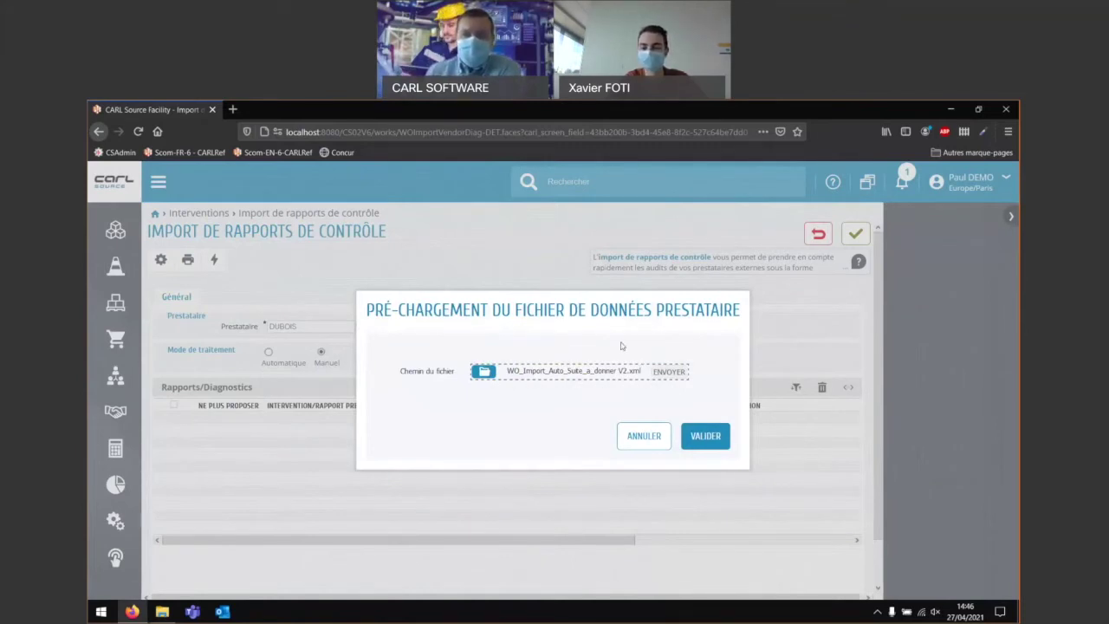
left_click(662, 373)
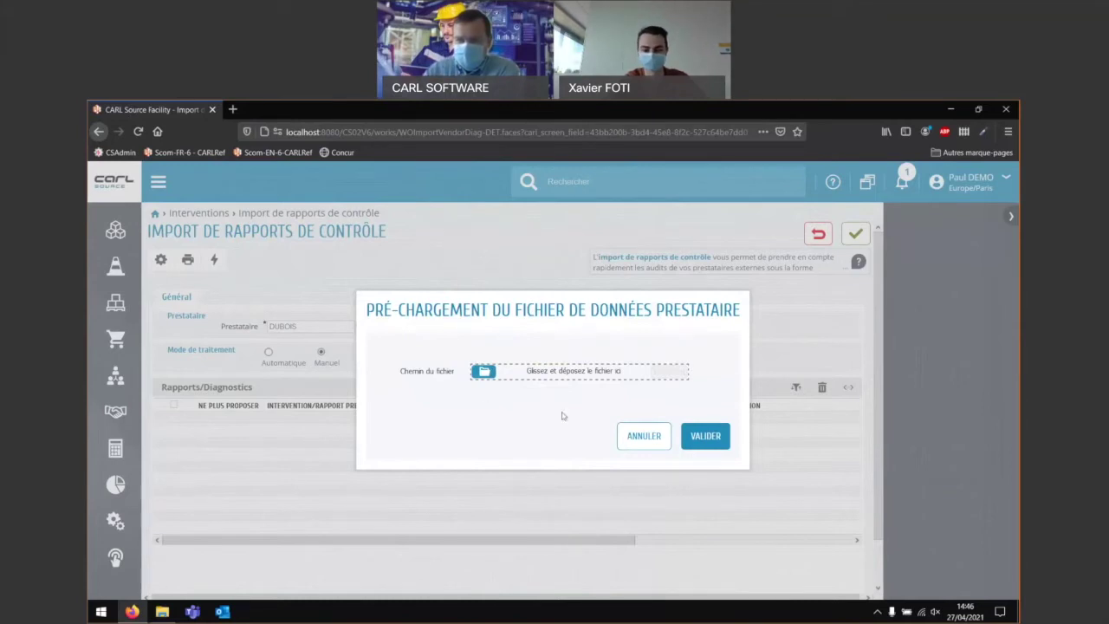
left_click(715, 441)
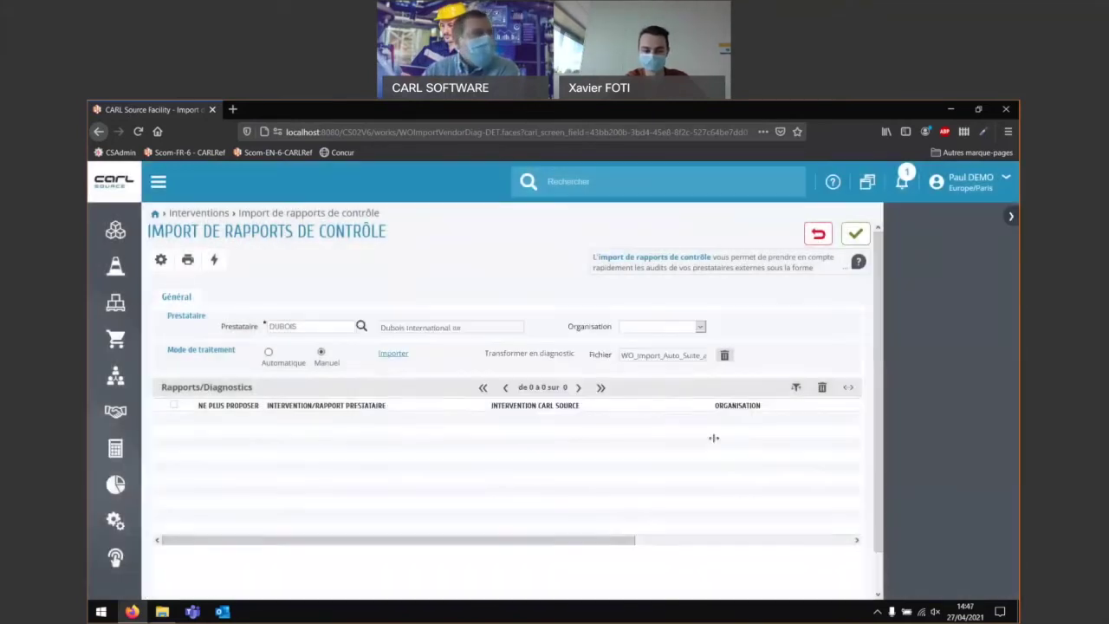
left_click(854, 234)
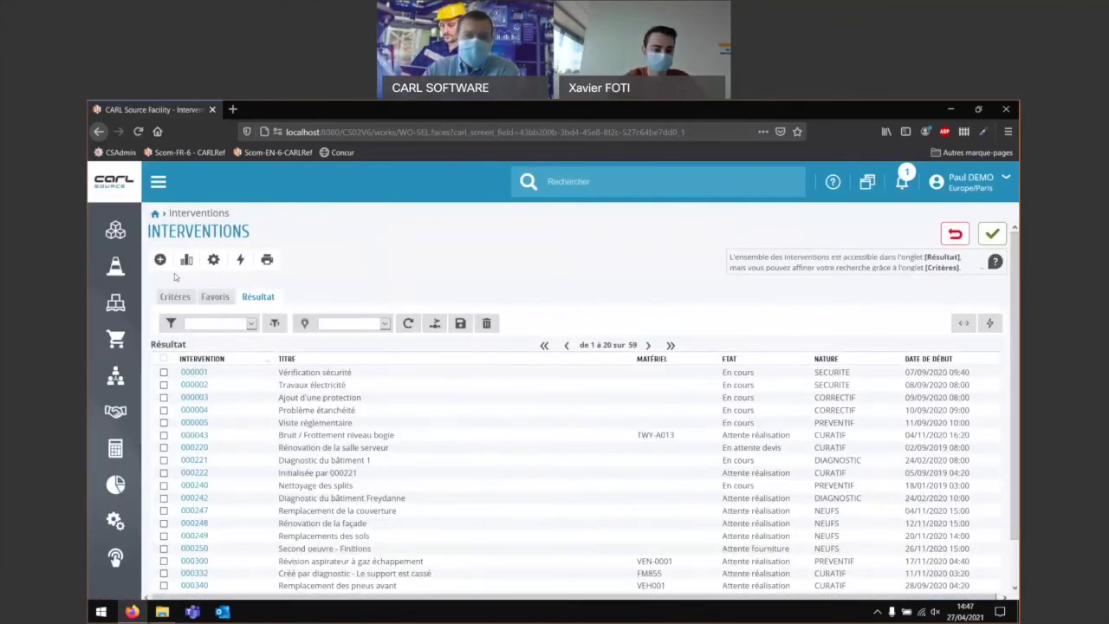
Reopen the control report import and set it to provider DUBOIS with manual processing
left_click(240, 259)
left_click(290, 300)
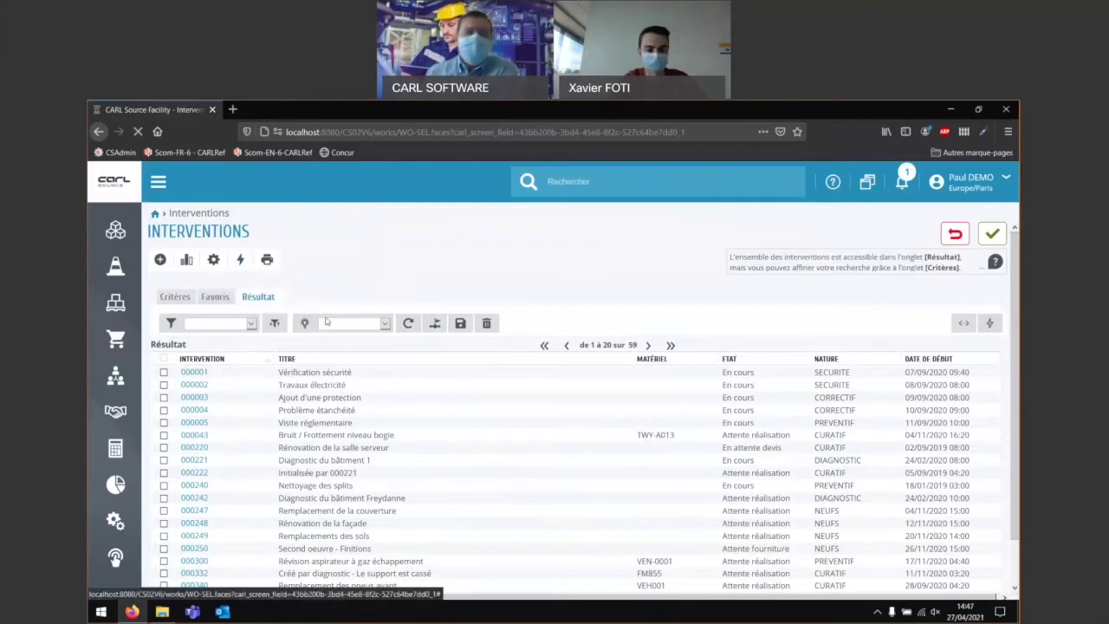
left_click(313, 324)
type("DUBOIS")
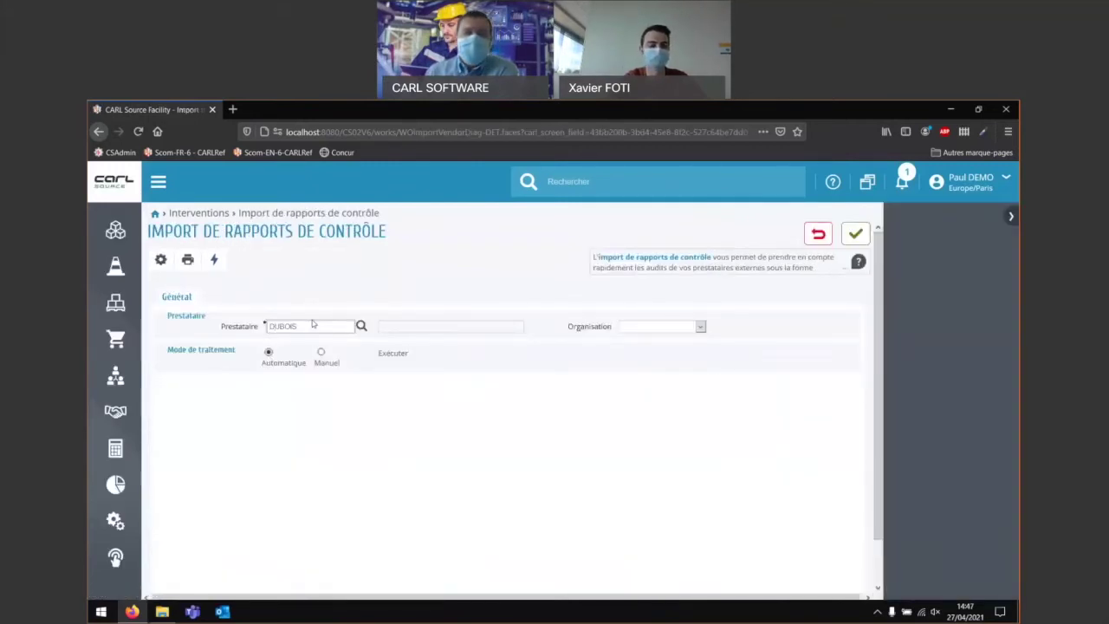
left_click(319, 343)
left_click(321, 354)
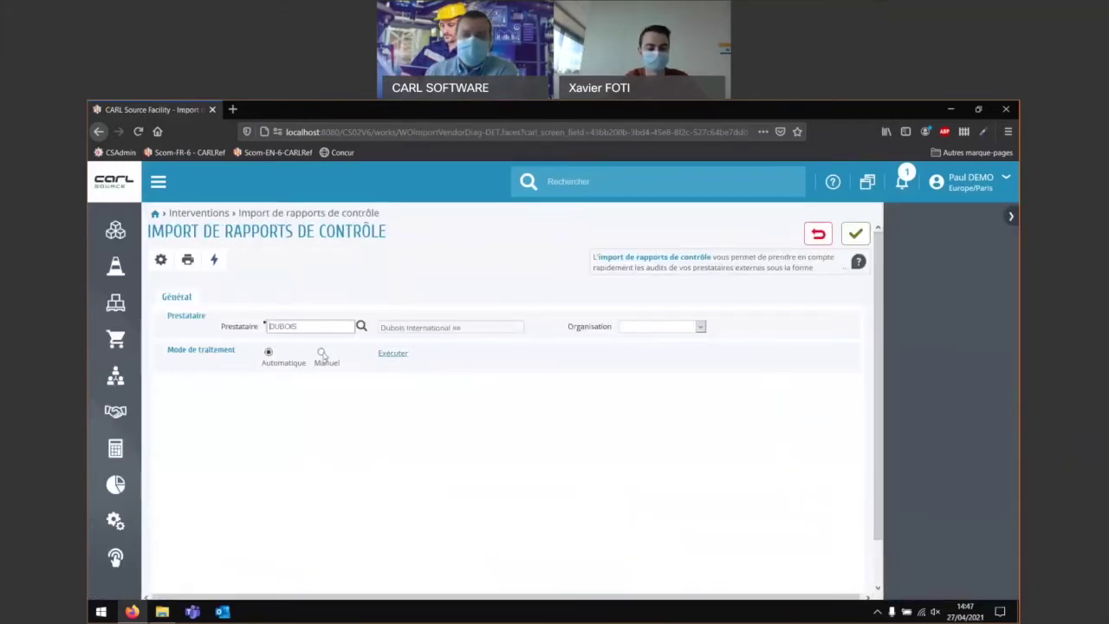
Upload WO_Import_Auto_Suite_a_donner V2.xml as the provider data file and import its control report
left_click(237, 280)
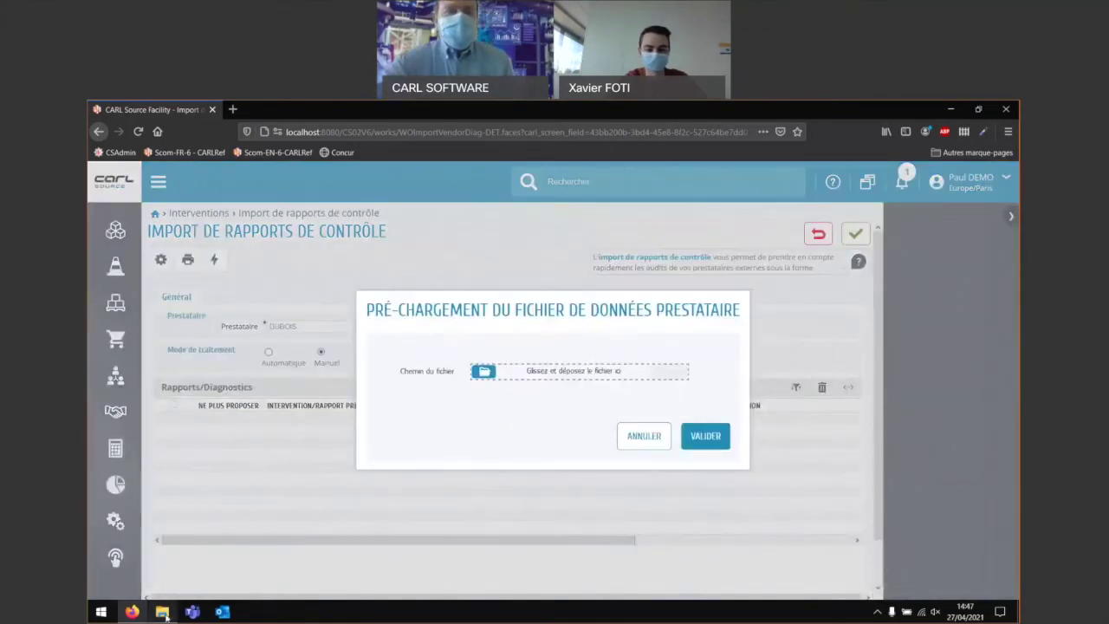
left_click(162, 612)
left_click_drag(524, 335, 671, 376)
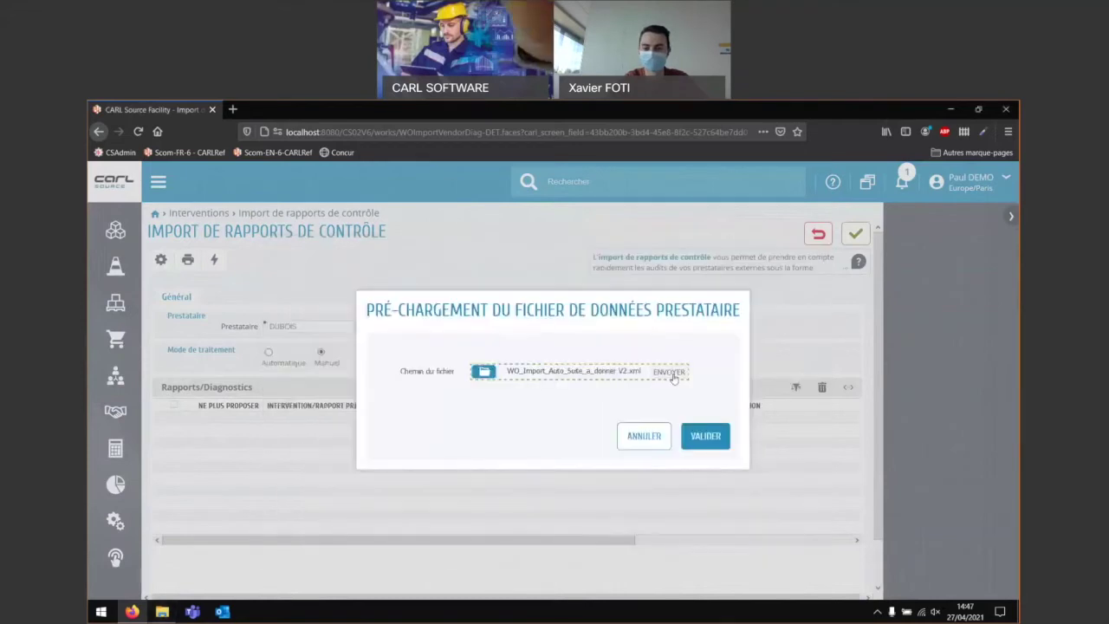
left_click(707, 438)
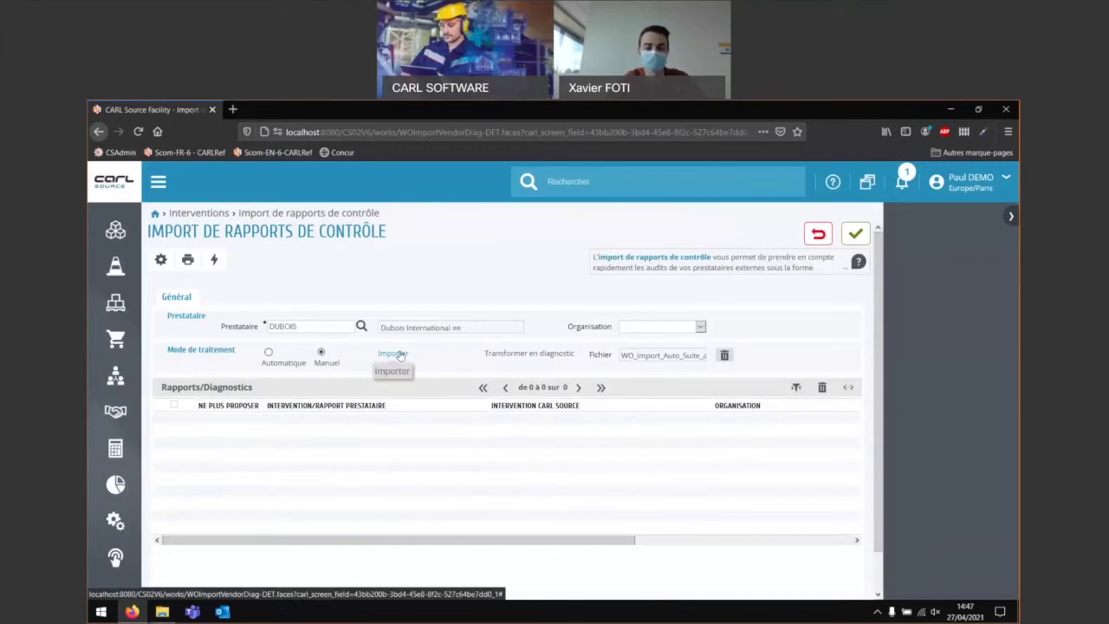
left_click(392, 356)
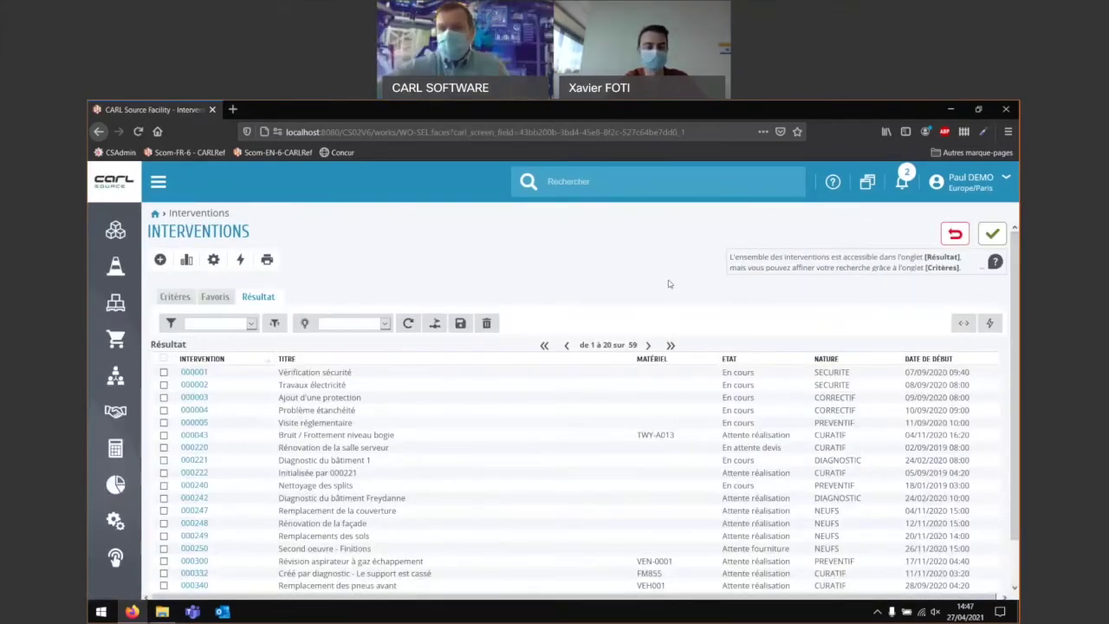
Check the import status in the memo about the Dubois International control report, then close the memo list
left_click(240, 259)
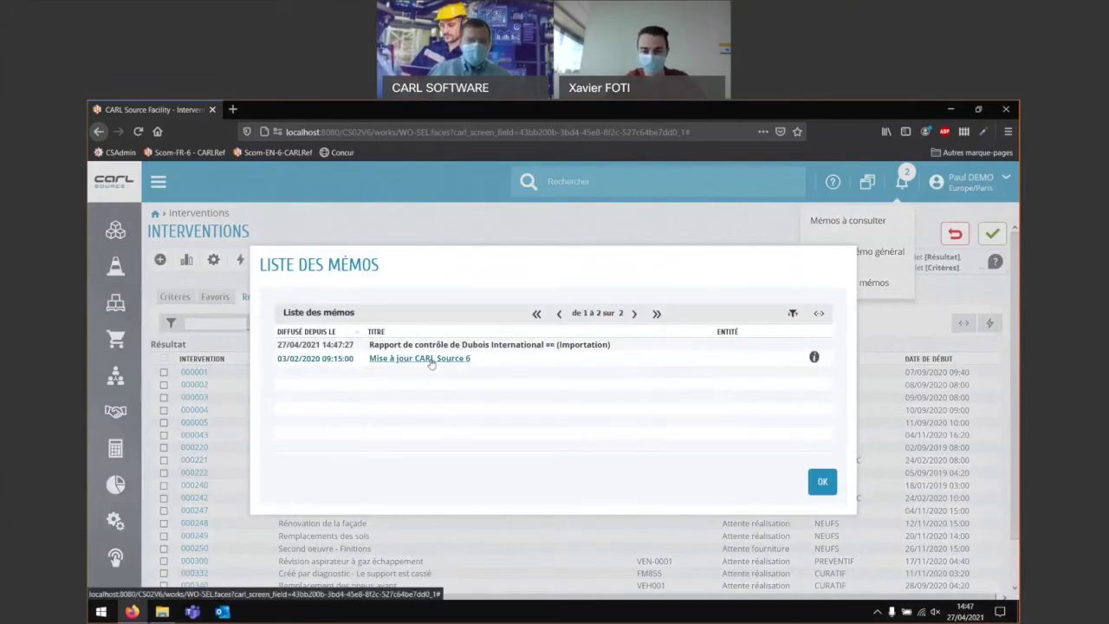
left_click(498, 344)
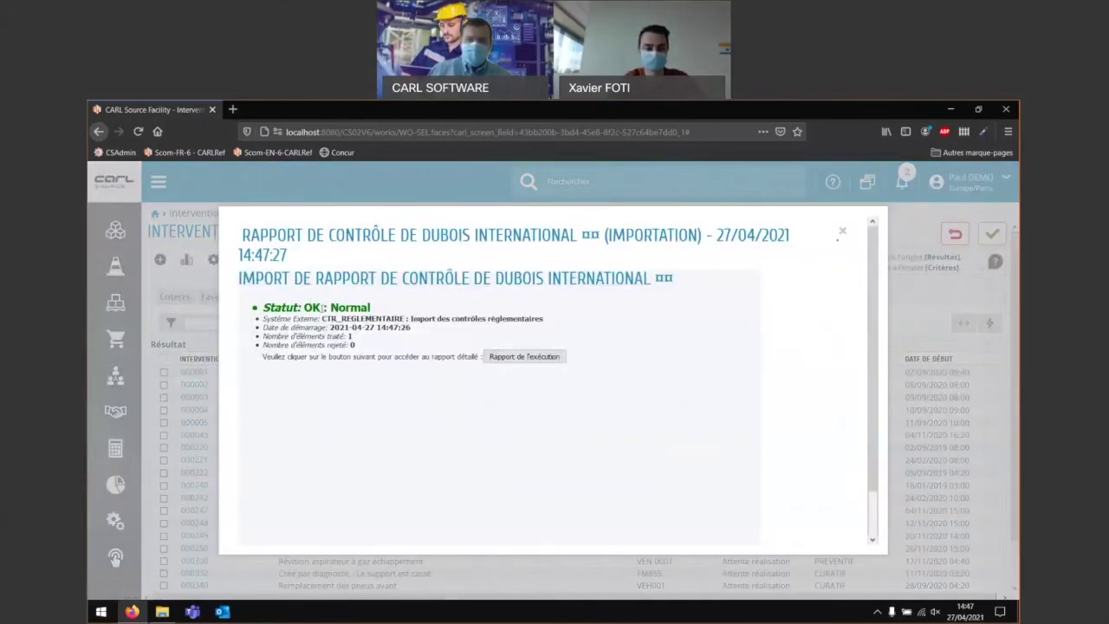
left_click_drag(330, 307, 371, 307)
left_click(526, 341)
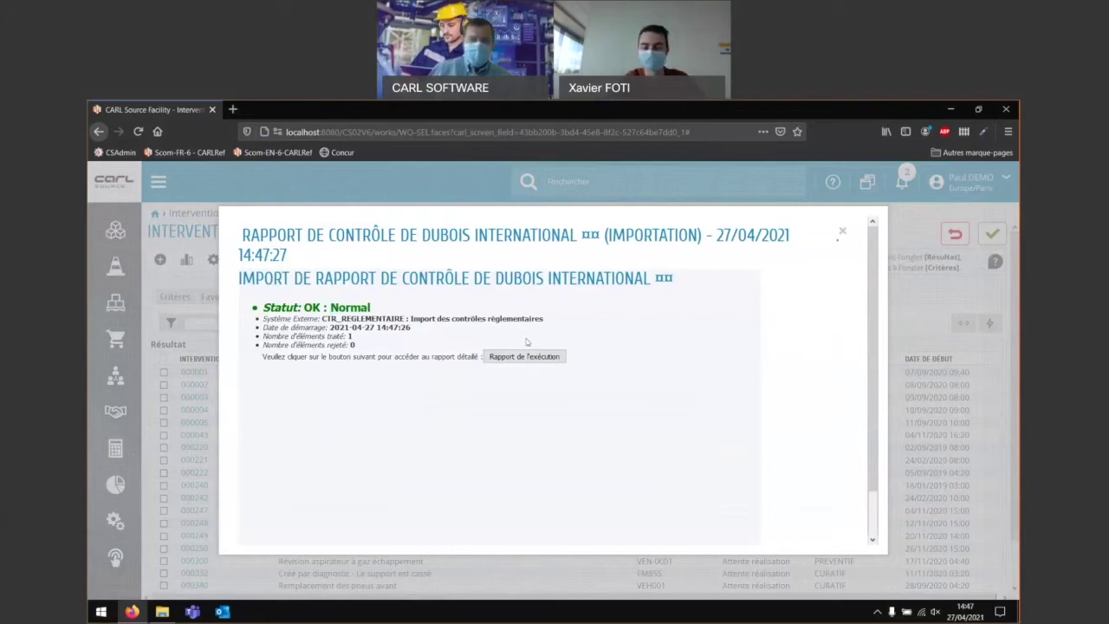
left_click(842, 235)
left_click(822, 482)
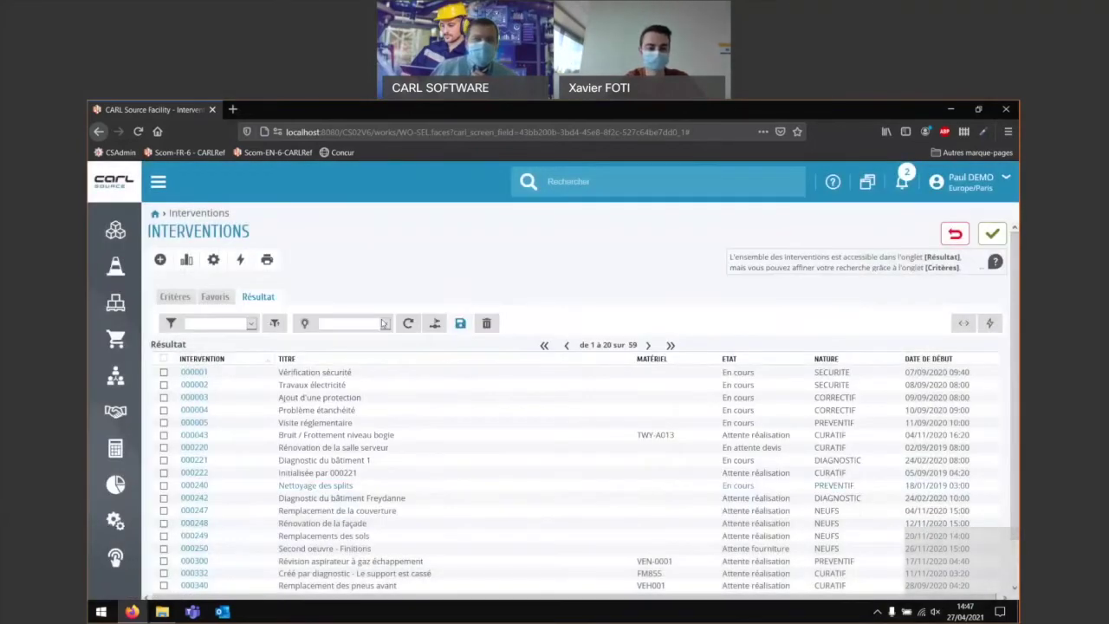
In the control report import for DUBOIS in manual mode, transform report CTR-DIAG030 into a diagnostic
left_click(240, 259)
left_click(259, 282)
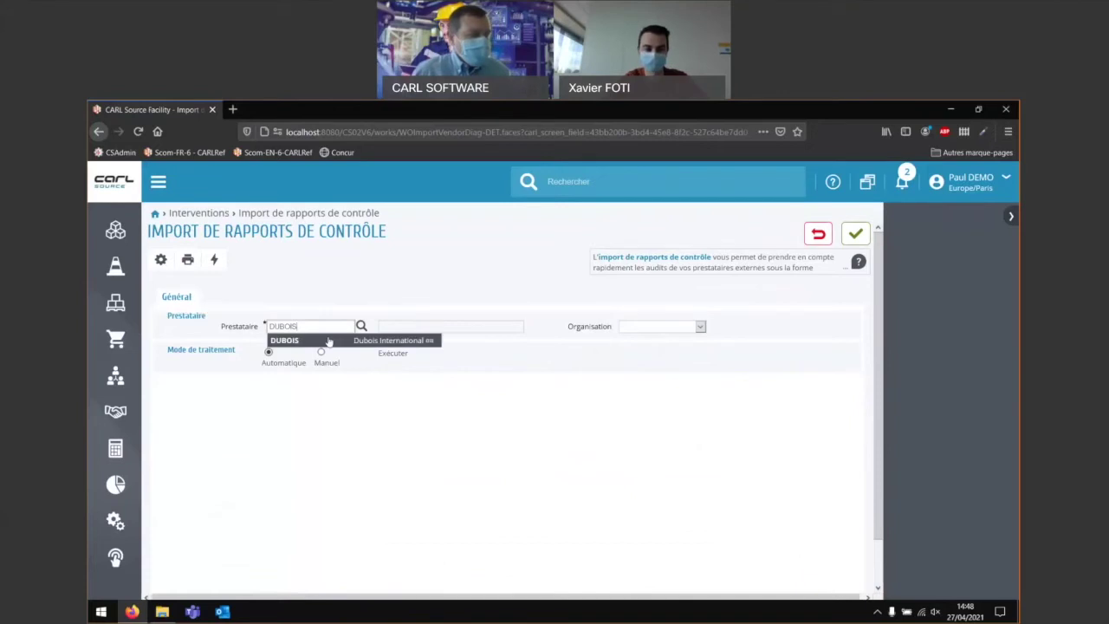
left_click(330, 340)
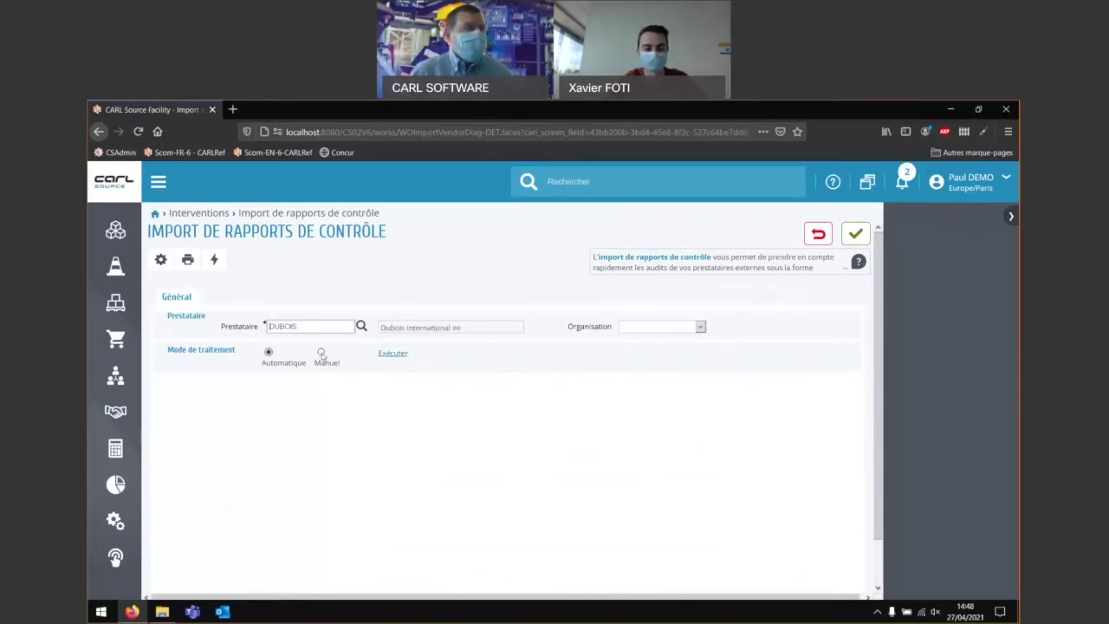
left_click(321, 352)
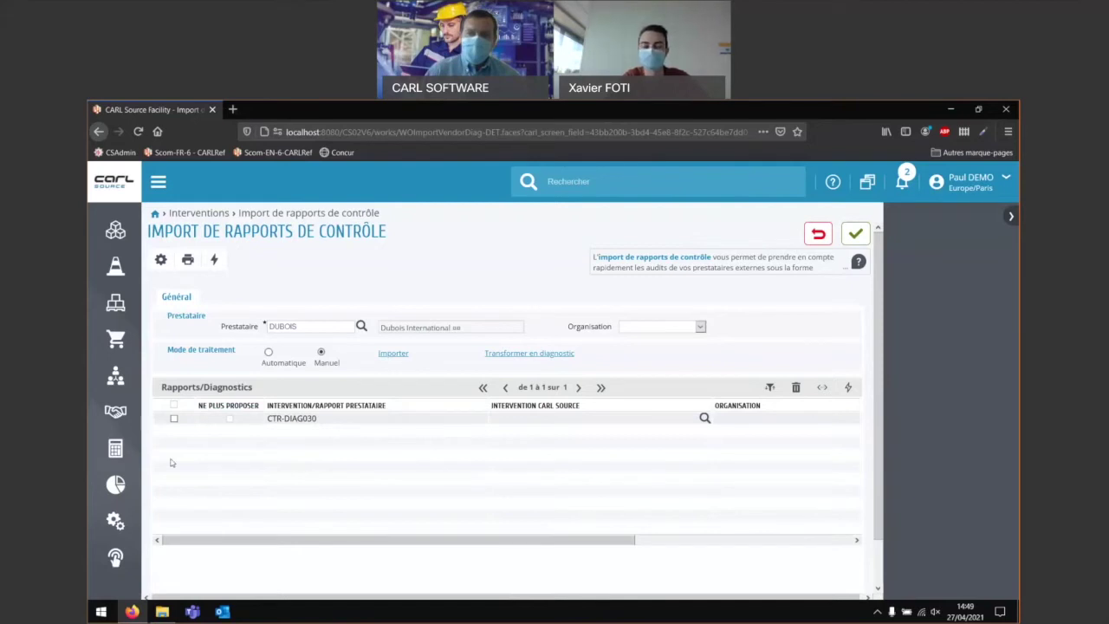
left_click(175, 418)
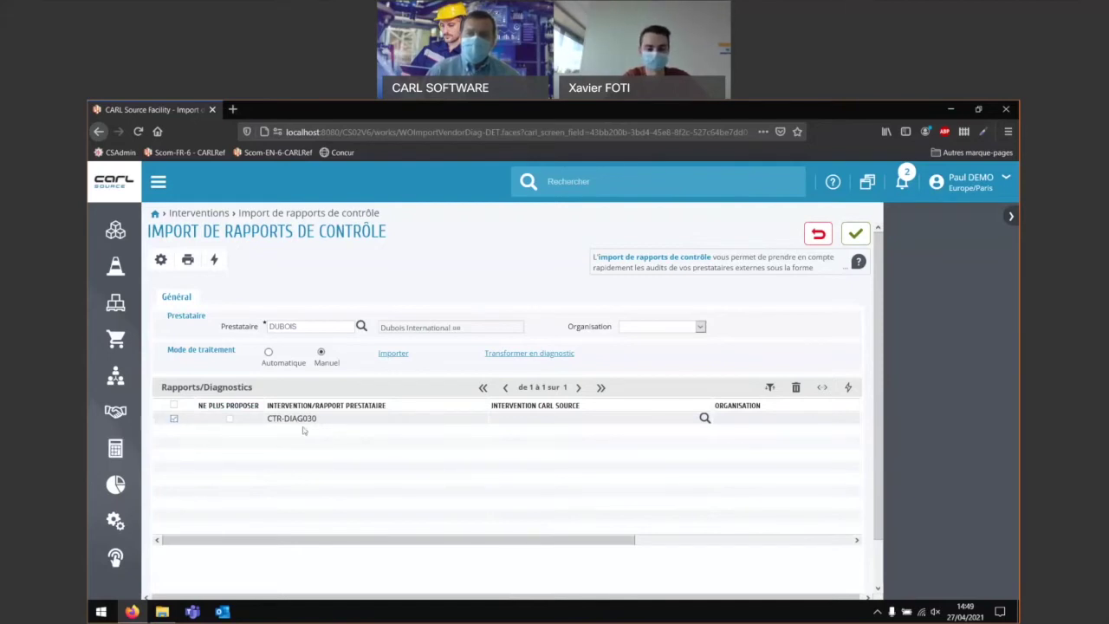
left_click(530, 361)
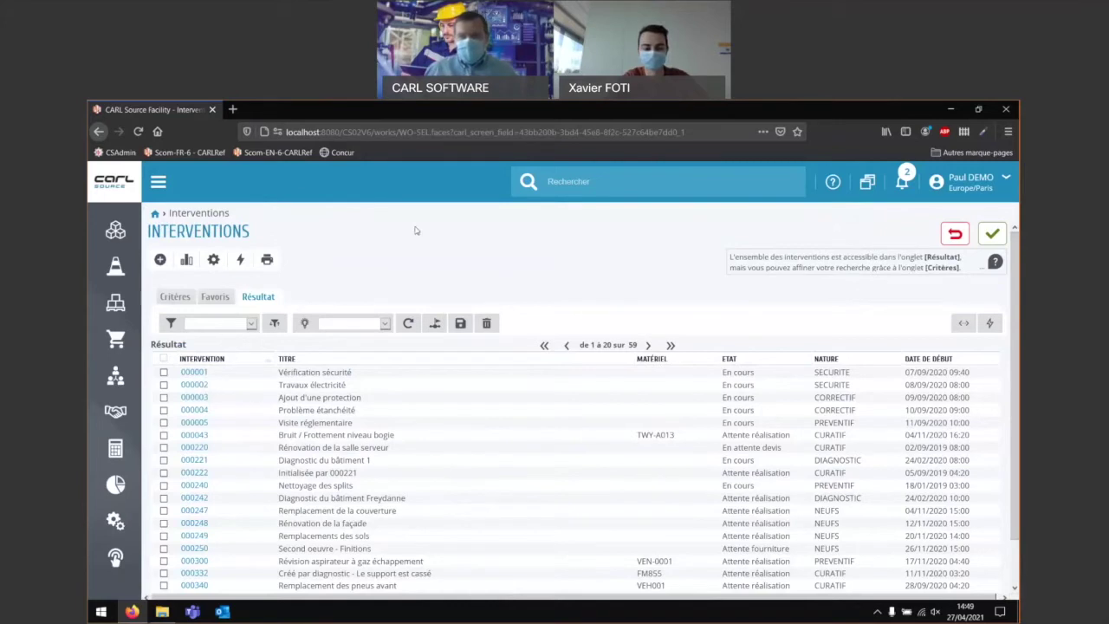
Filter the interventions by the Diagnostic grouping and the En cours state, and open diagnostic CTR-DIAG030
scroll(513, 248, "down", 1)
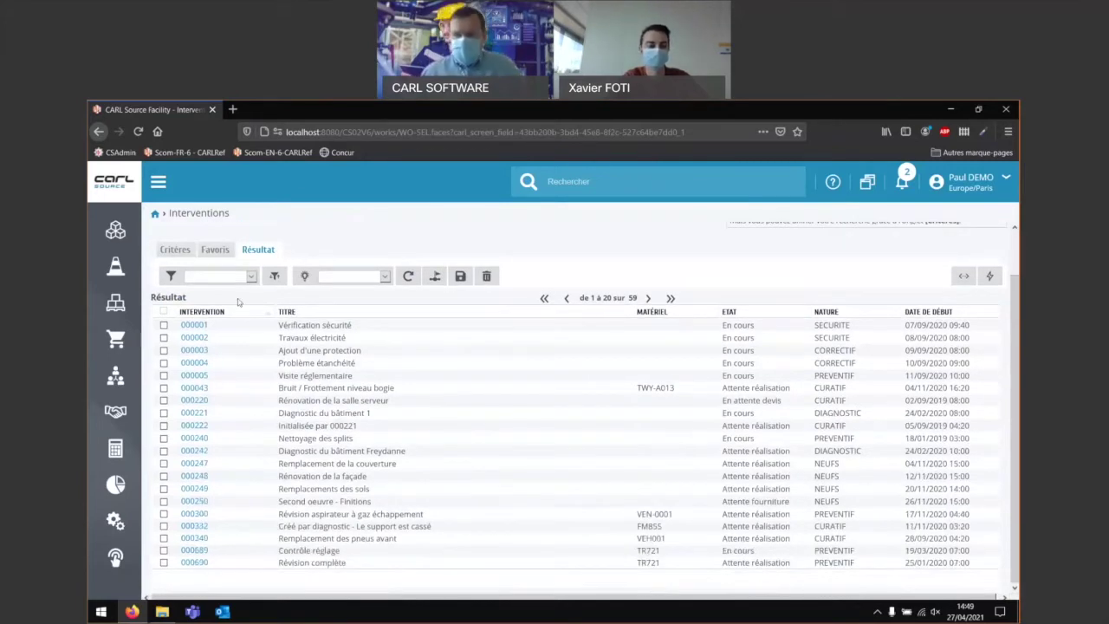
left_click(176, 251)
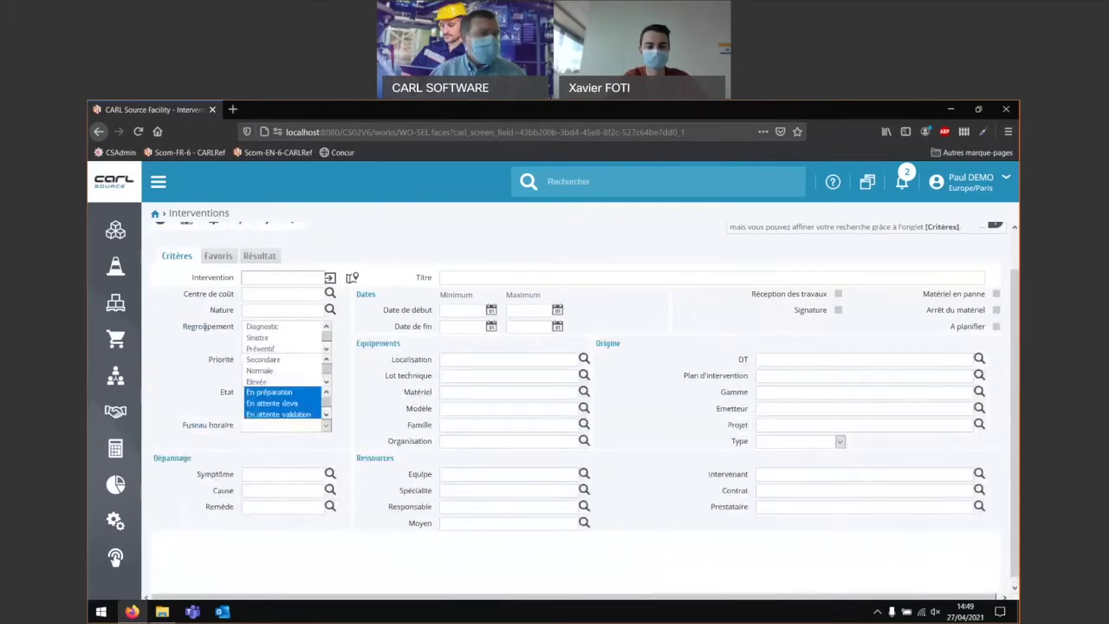
left_click(276, 327)
scroll(325, 398, "down", 3)
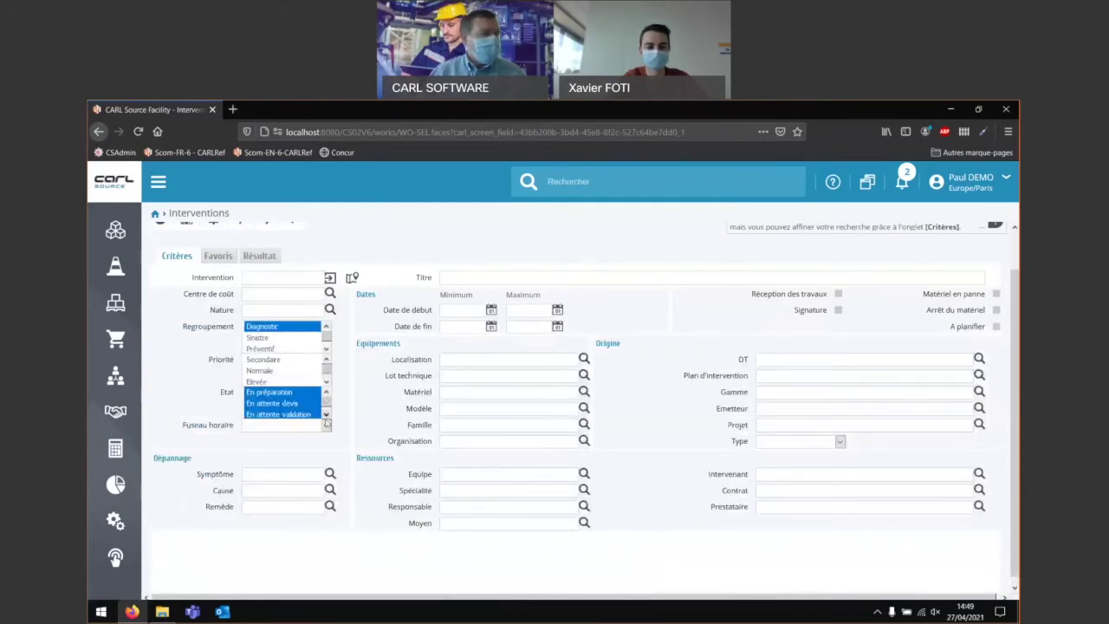
scroll(321, 398, "up", 2)
left_click(260, 396)
left_click(272, 260)
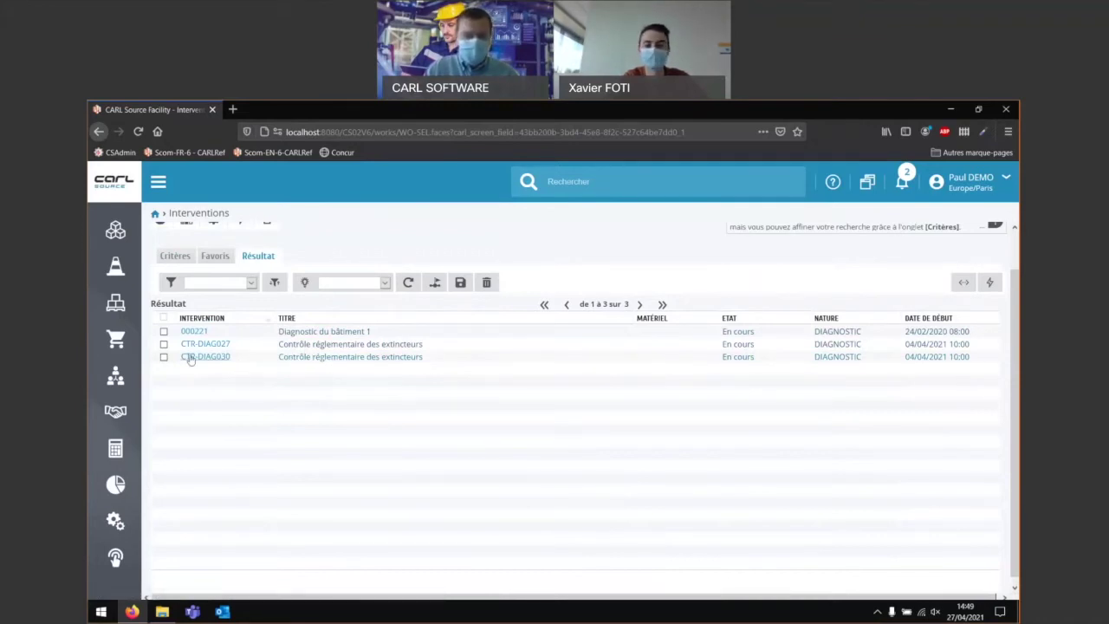
left_click(216, 357)
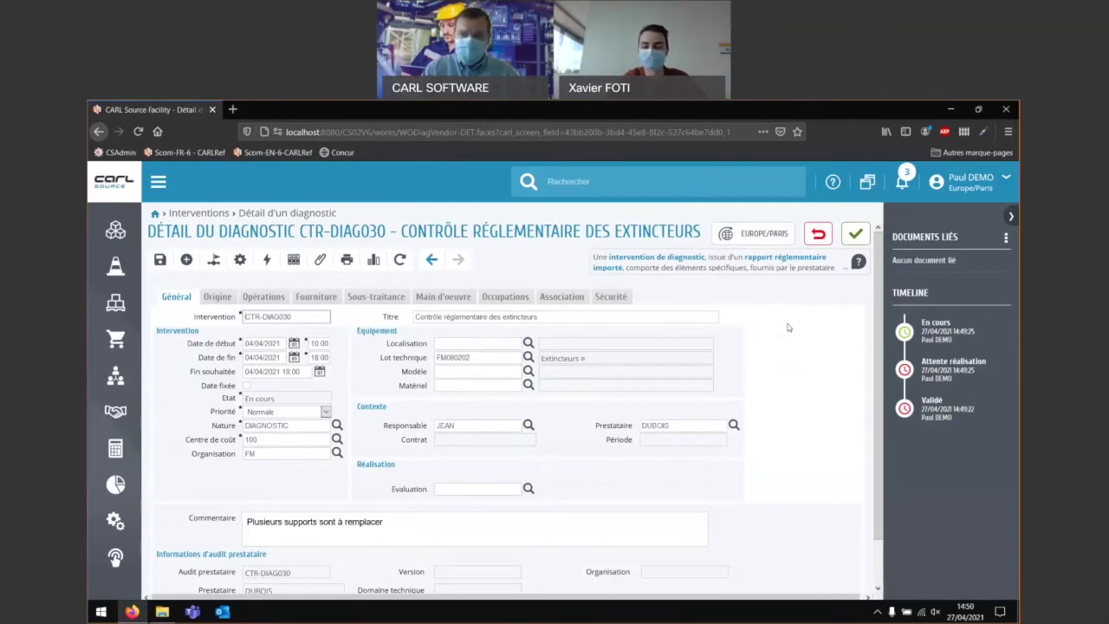
Review the title, comment and provider audit information of diagnostic CTR-DIAG030, and return to the interventions list
left_click_drag(882, 294, 875, 337)
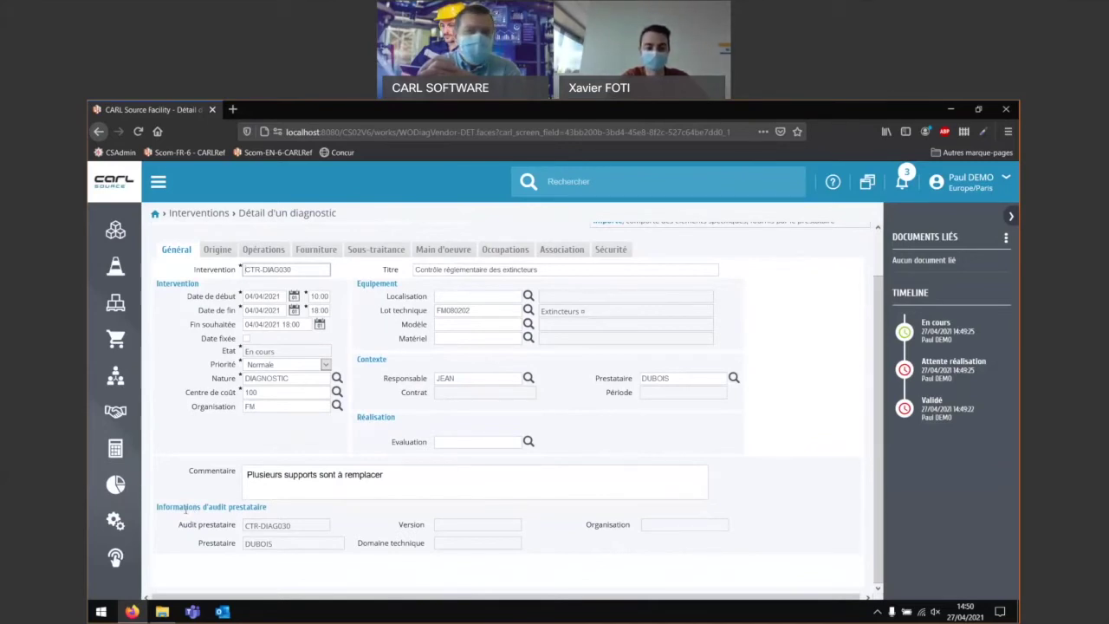
left_click_drag(162, 507, 244, 507)
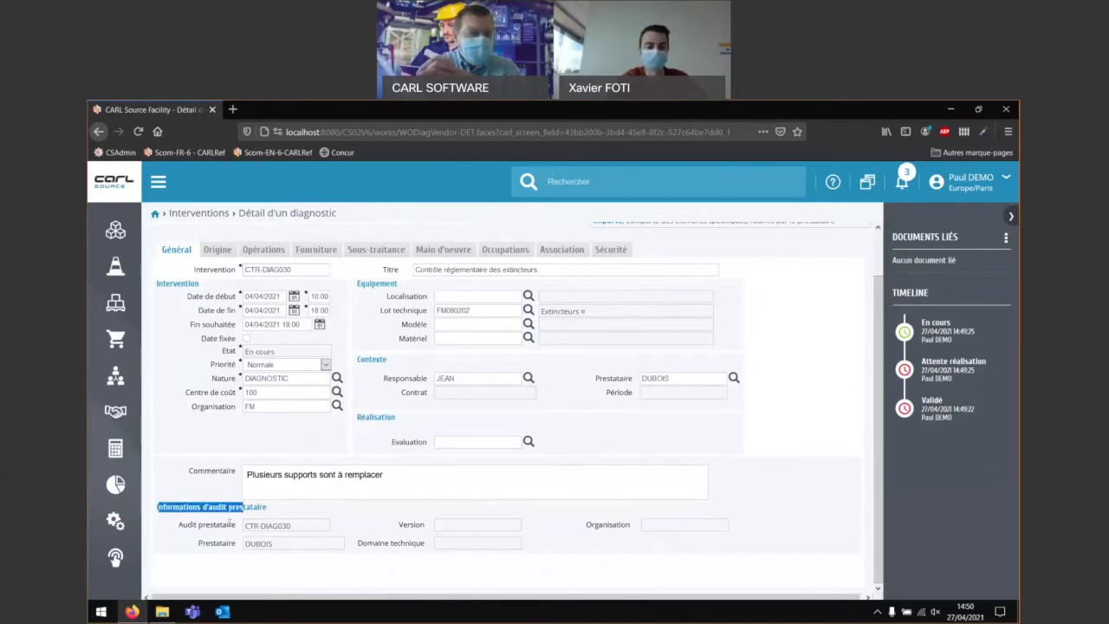
left_click(209, 532)
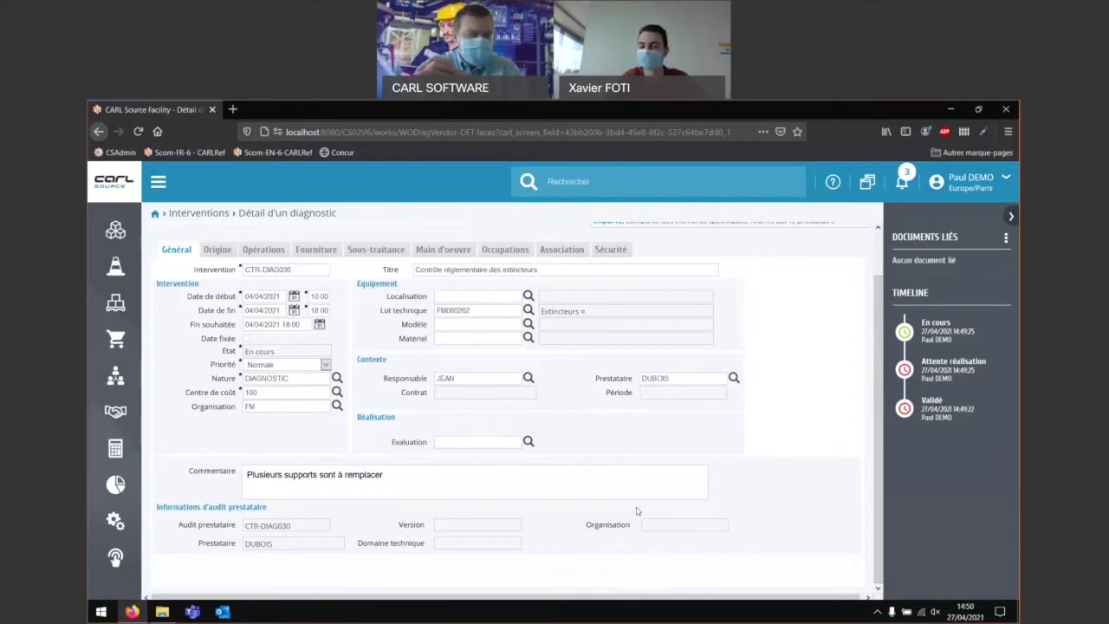
scroll(790, 475, "up", 1)
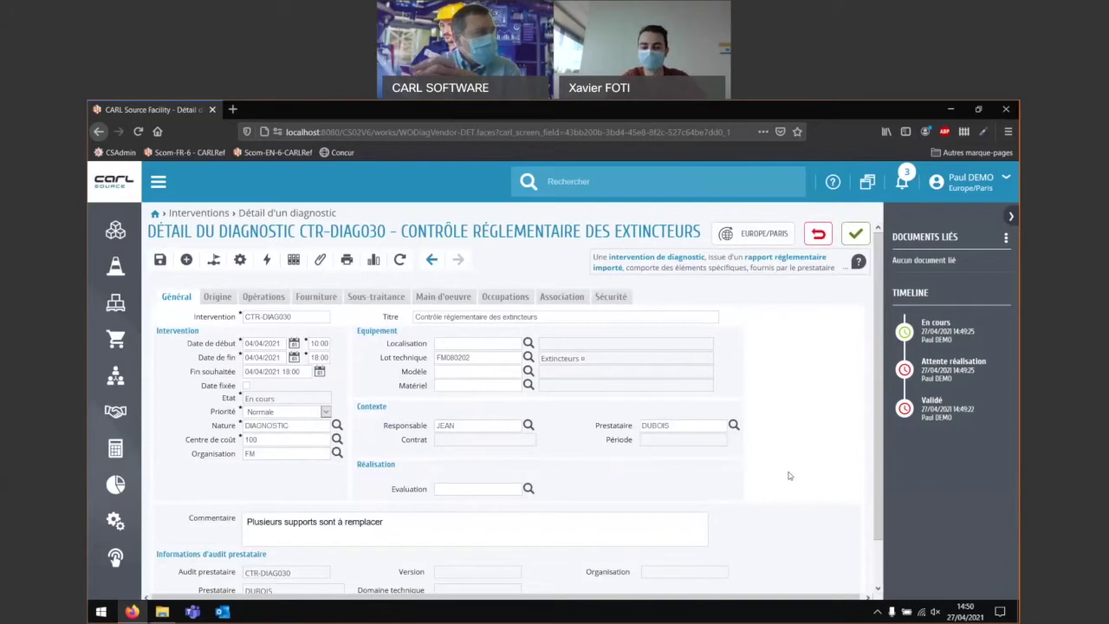
scroll(741, 481, "down", 1)
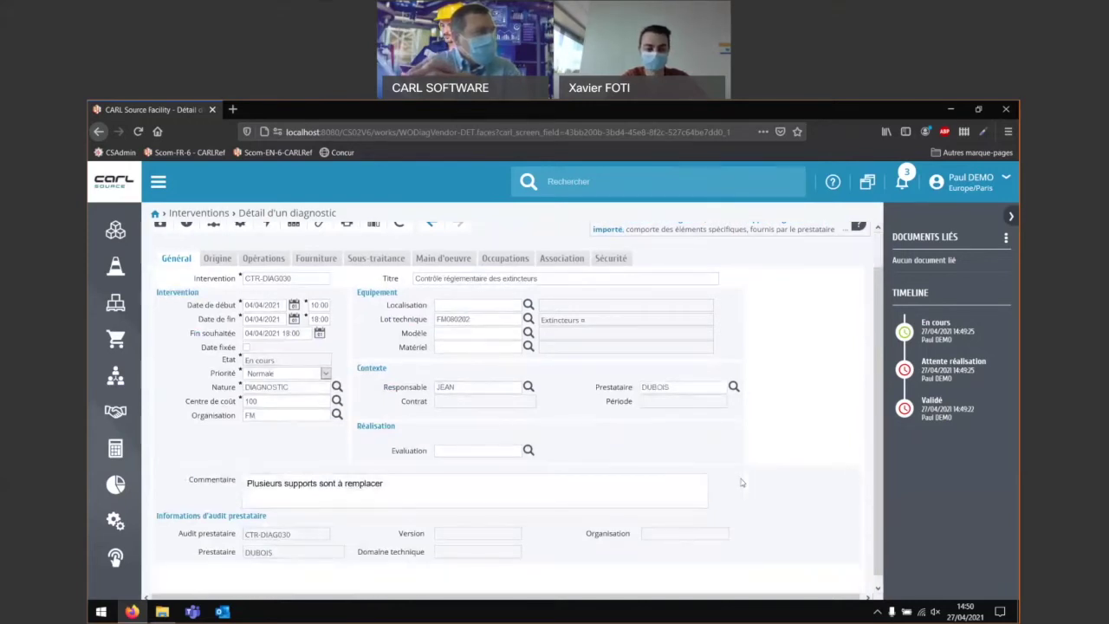
scroll(741, 481, "down", 1)
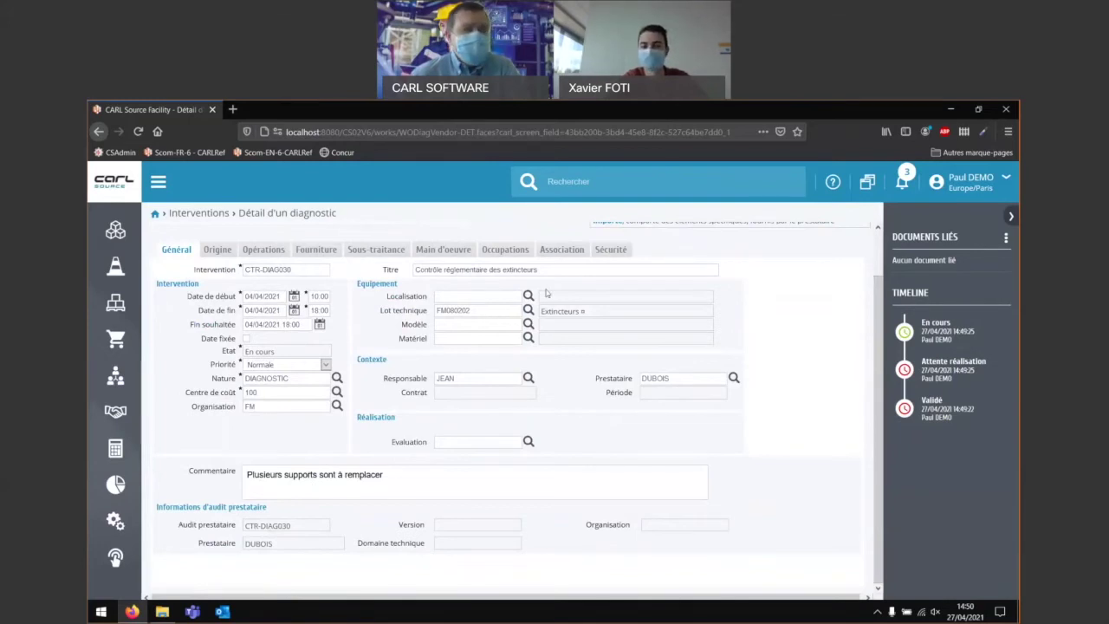
left_click_drag(537, 269, 454, 269)
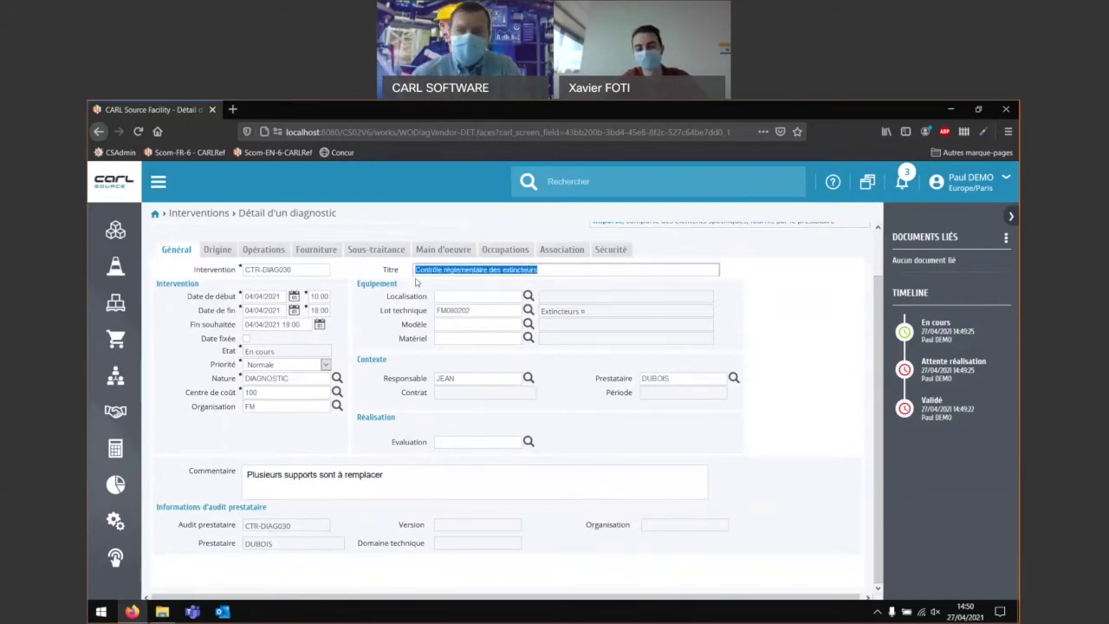
left_click(416, 282)
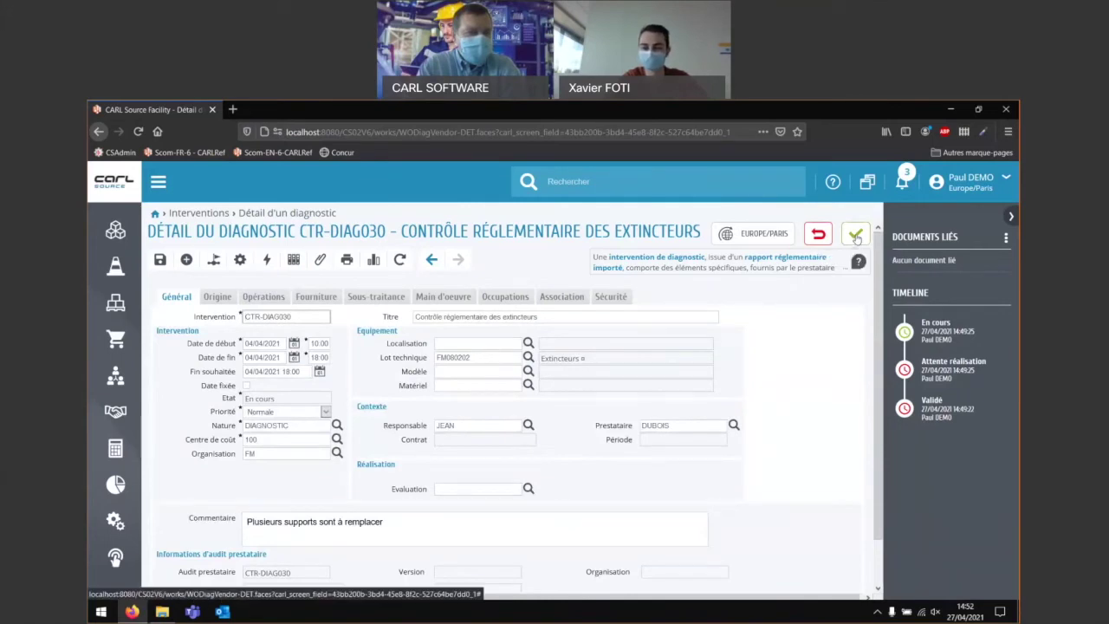
left_click(855, 236)
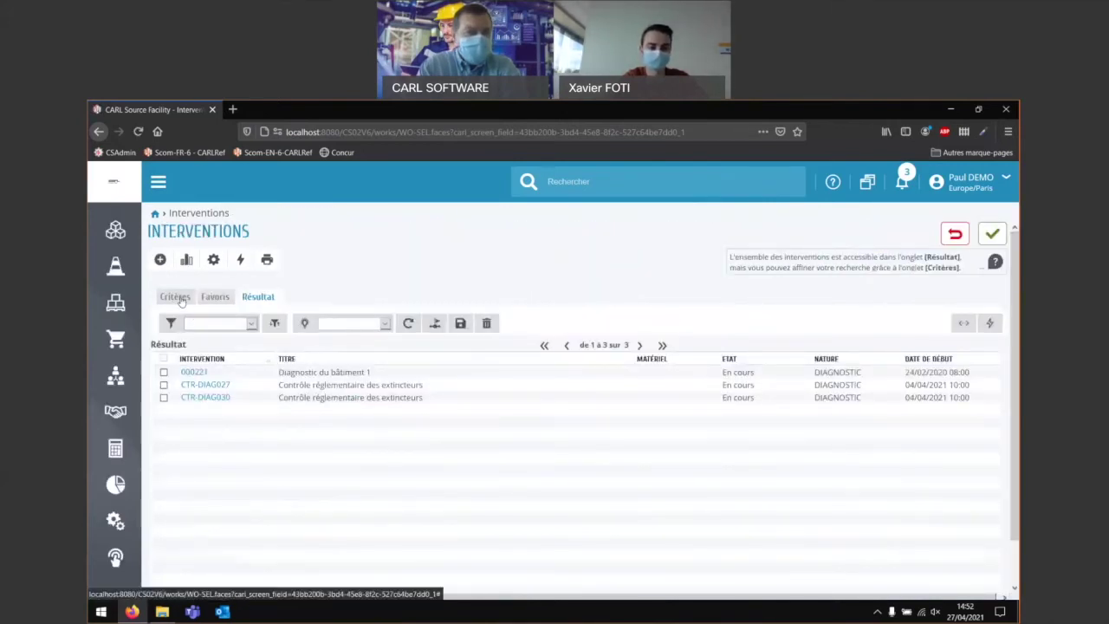
Clear the intervention search criteria and search for interventions in the Attente réalisation and En cours states
left_click(177, 297)
left_click(293, 264)
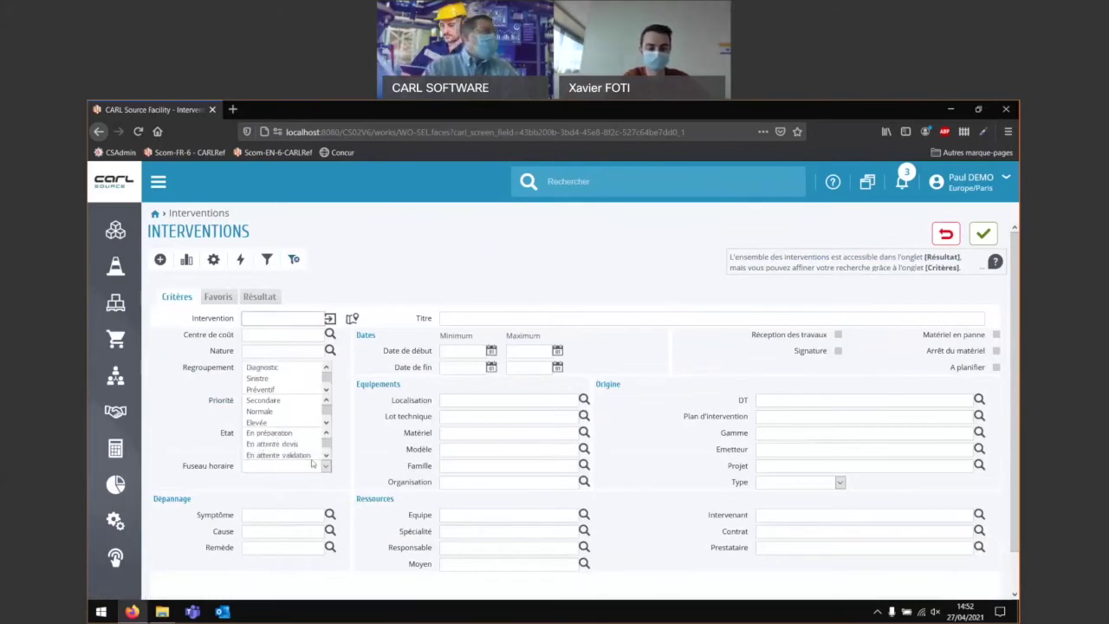
scroll(293, 435, "down", 1)
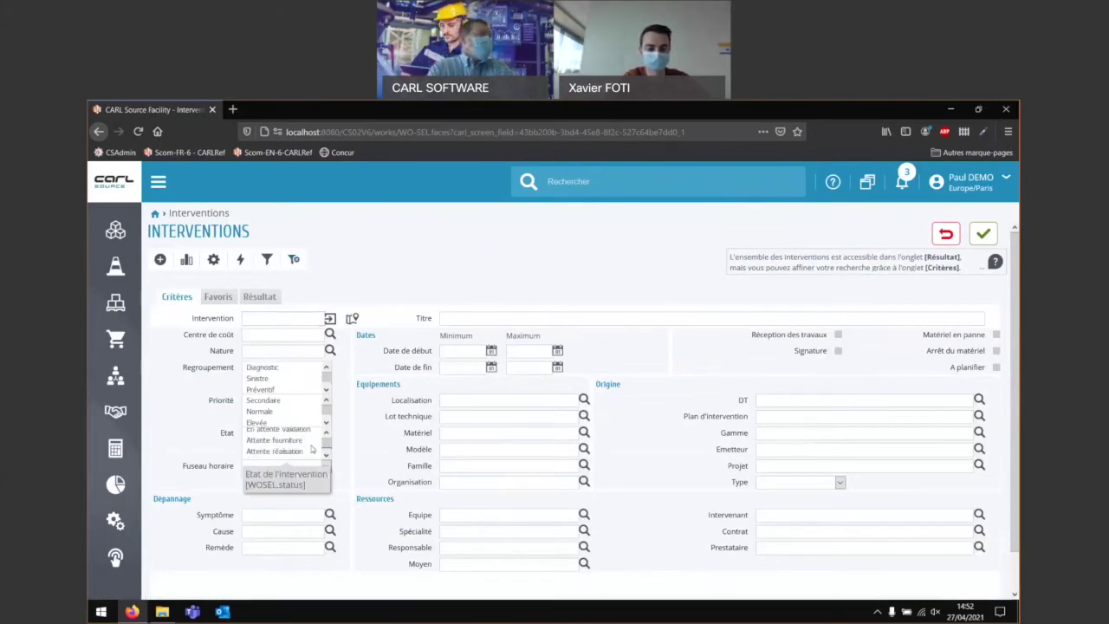
scroll(293, 435, "down", 1)
left_click(277, 437)
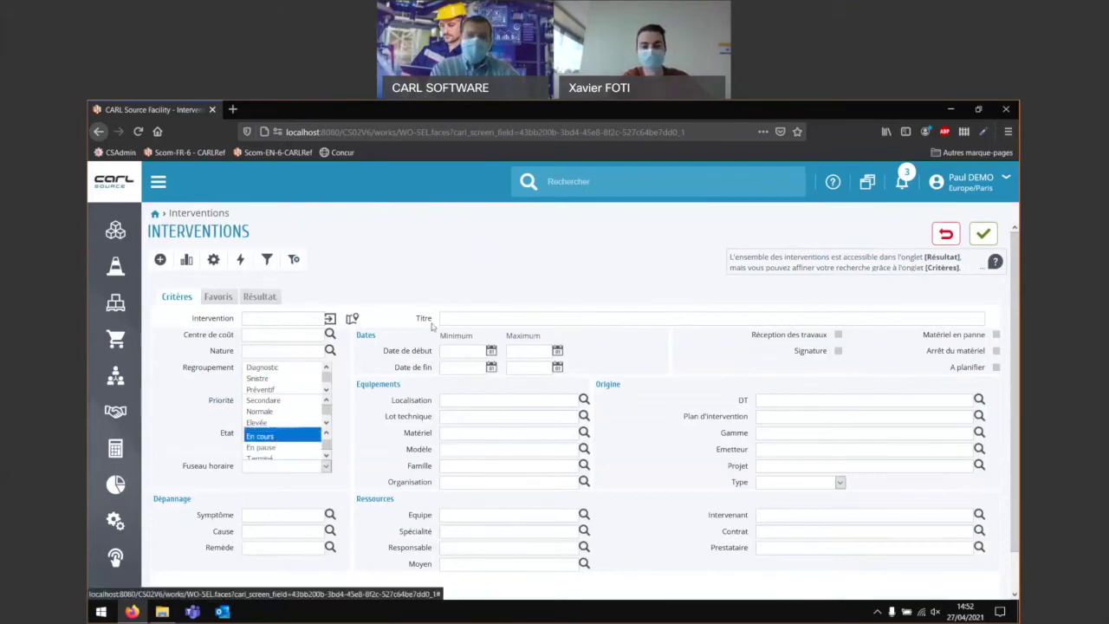
key("Return")
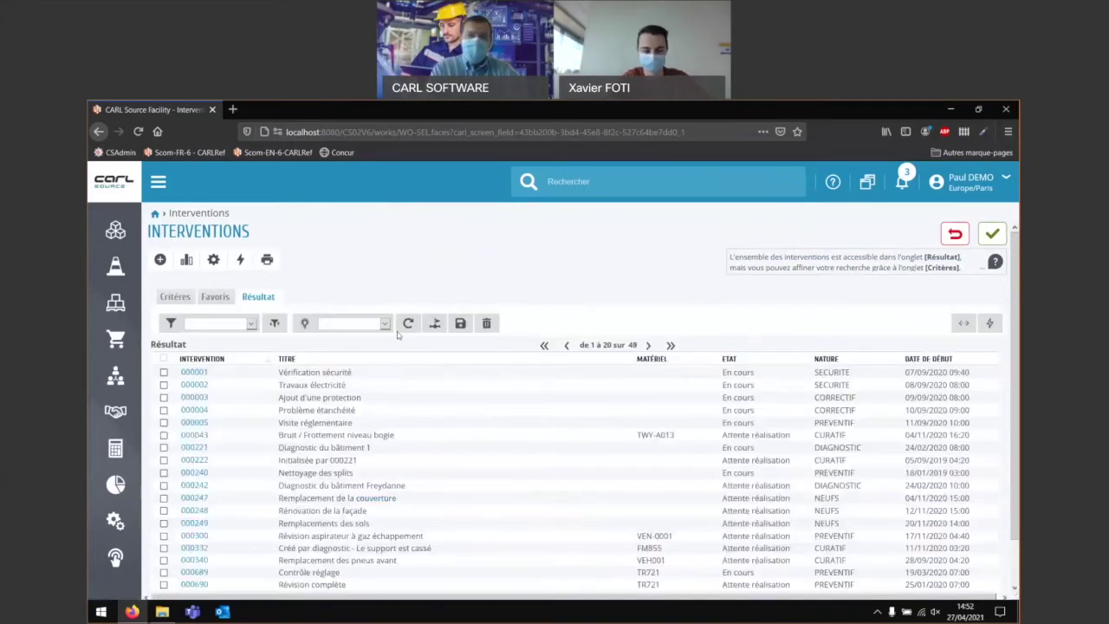
Find intervention 001066, "Créé par diagnostic - Le support est cassé", on the last page of results and open it
left_click(671, 347)
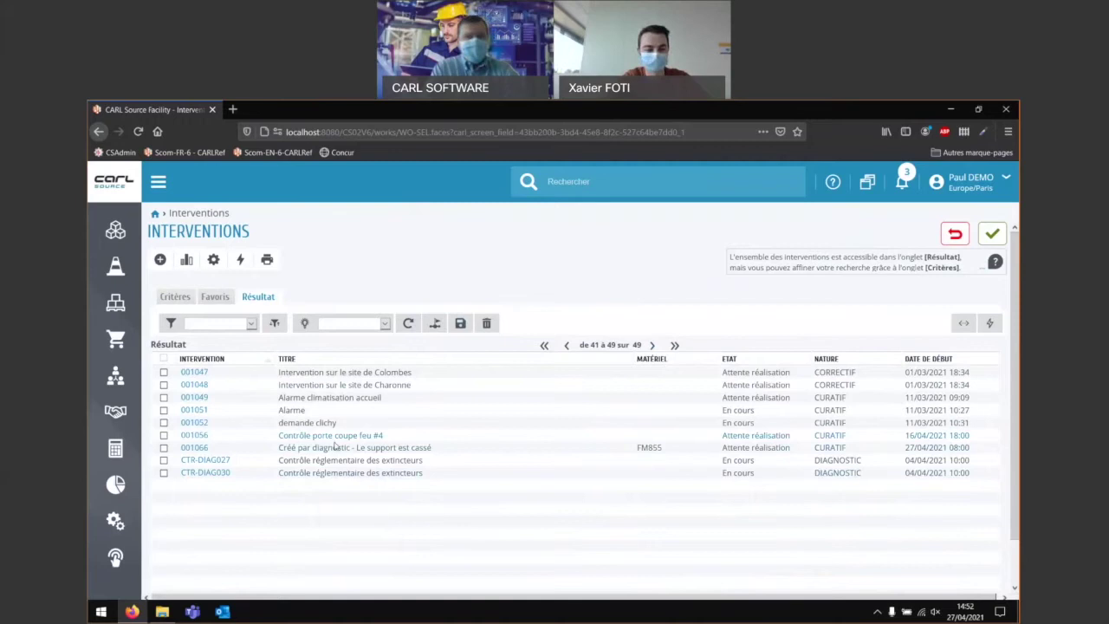
left_click(291, 449)
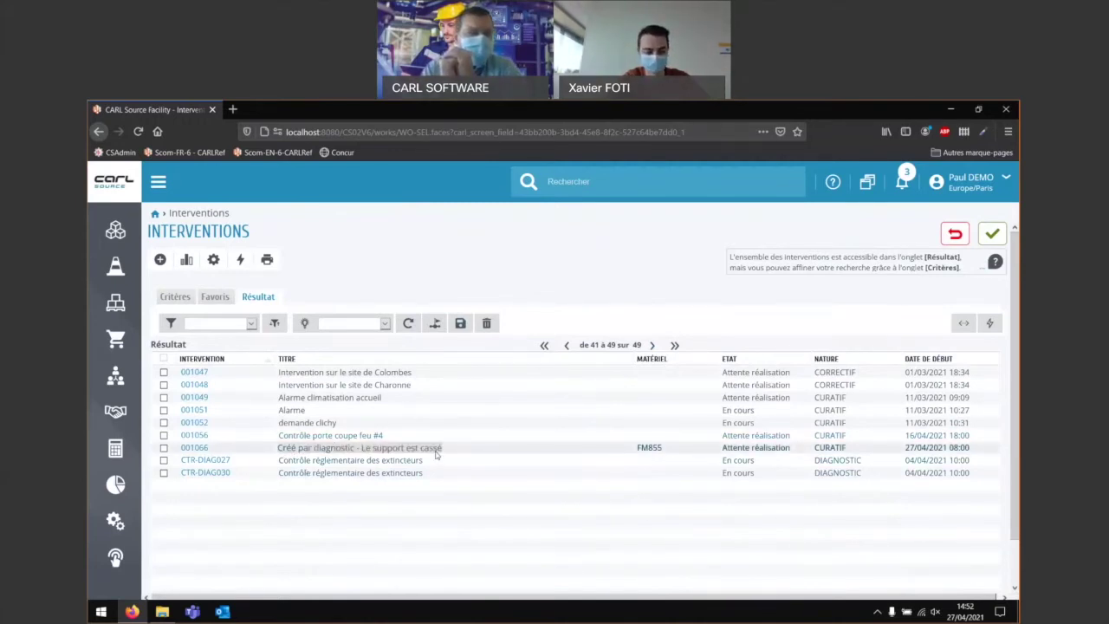
left_click(198, 450)
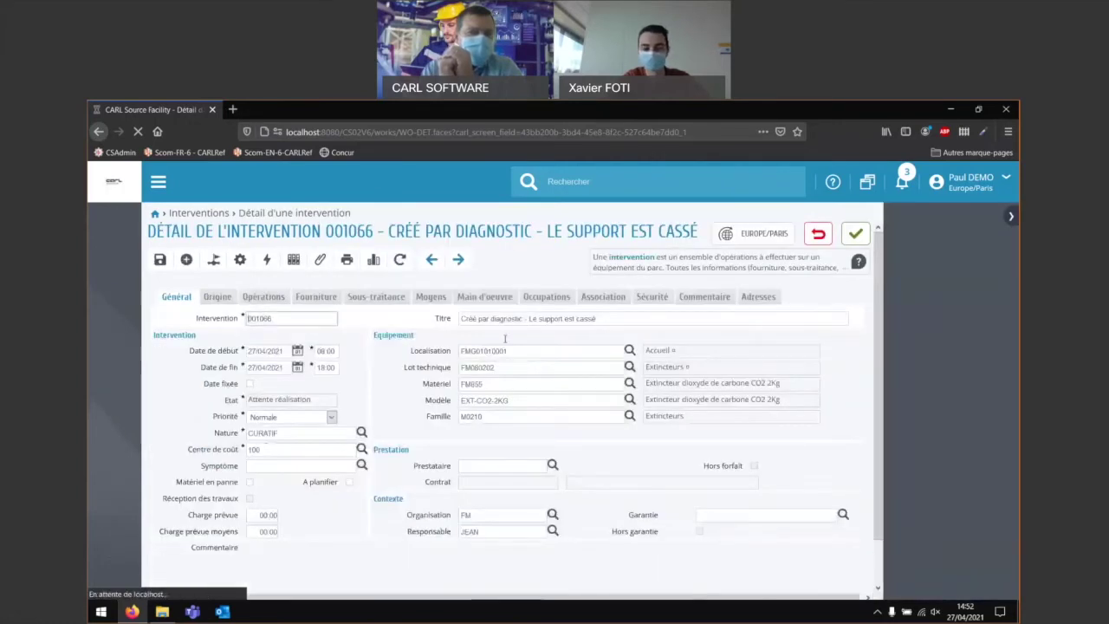
Examine intervention 001066's title and its comment, including the control date, reserve number and provider recommendation
left_click_drag(461, 319, 608, 321)
left_click(609, 336)
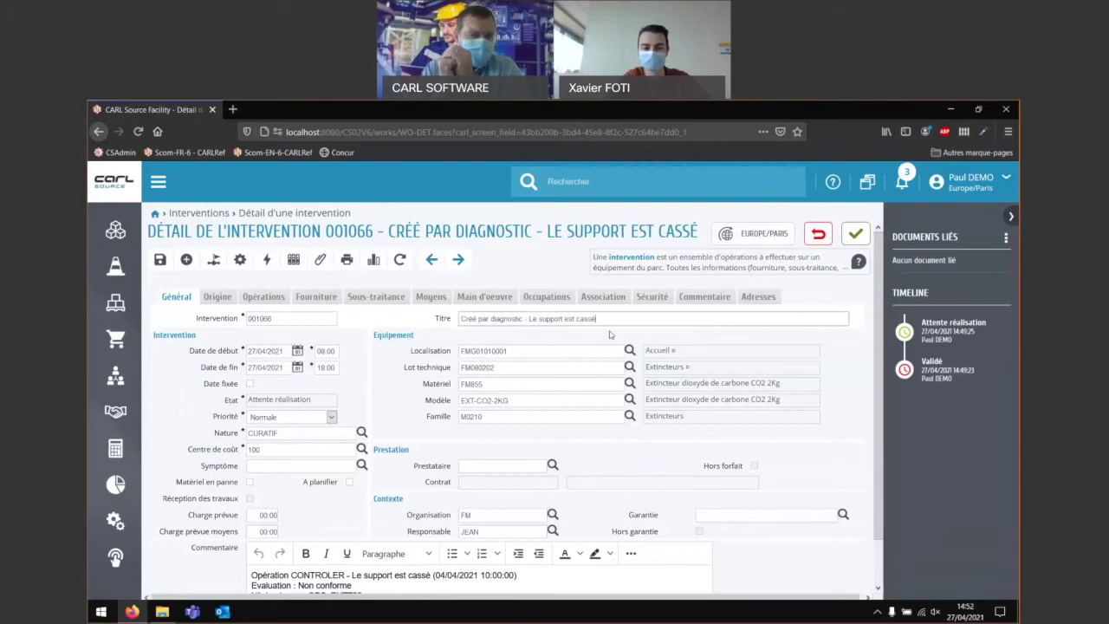
scroll(407, 382, "down", 1)
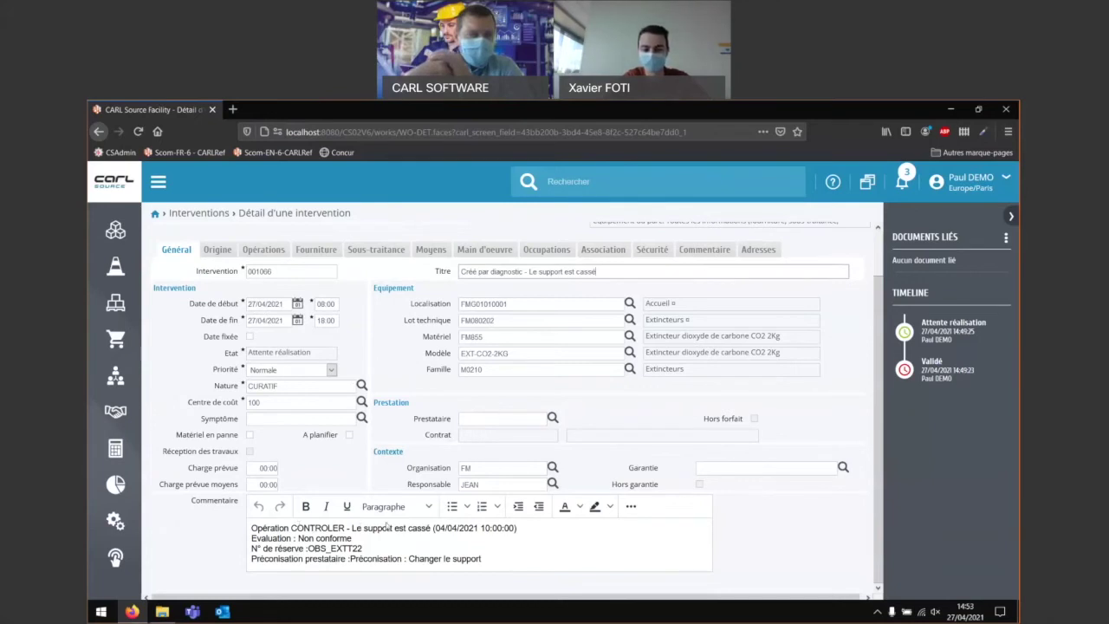
left_click_drag(435, 528, 477, 528)
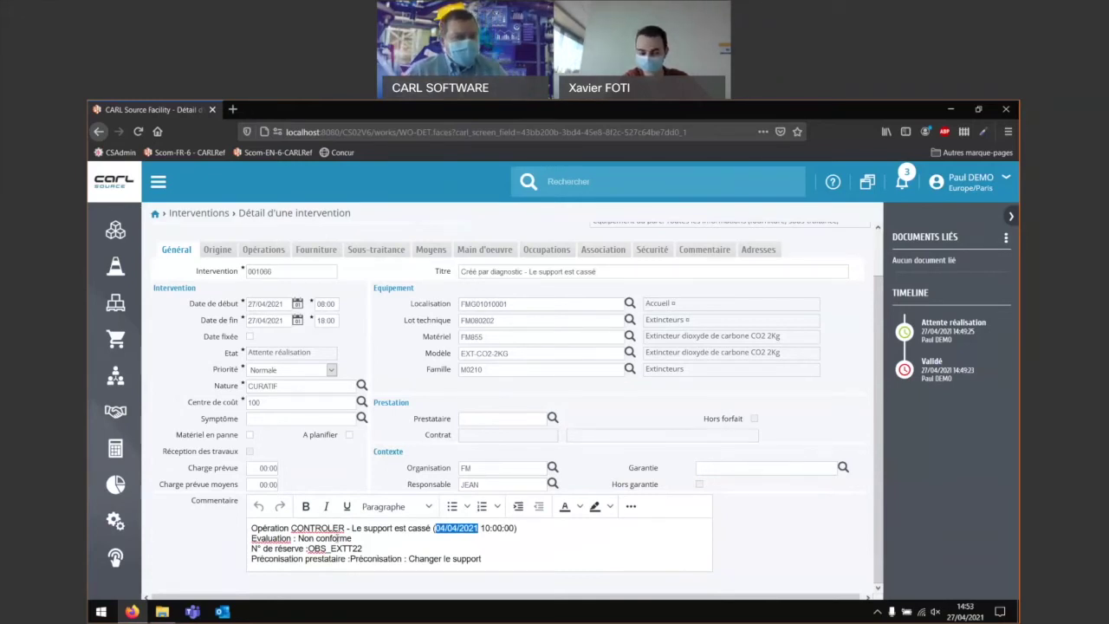
left_click_drag(307, 549, 358, 549)
left_click(372, 548)
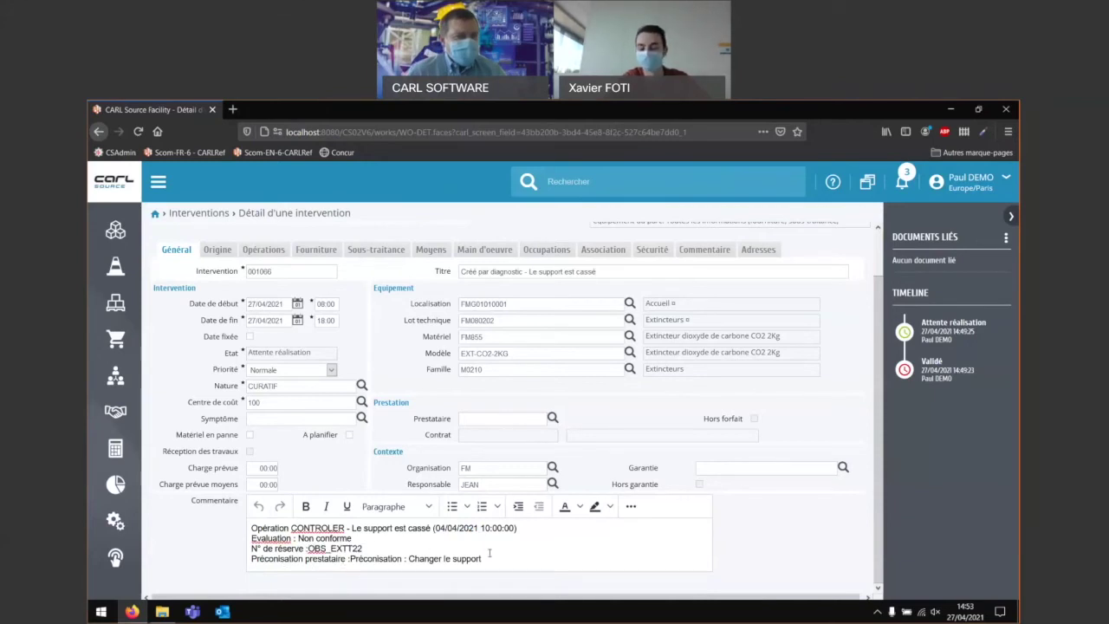
scroll(388, 467, "up", 1)
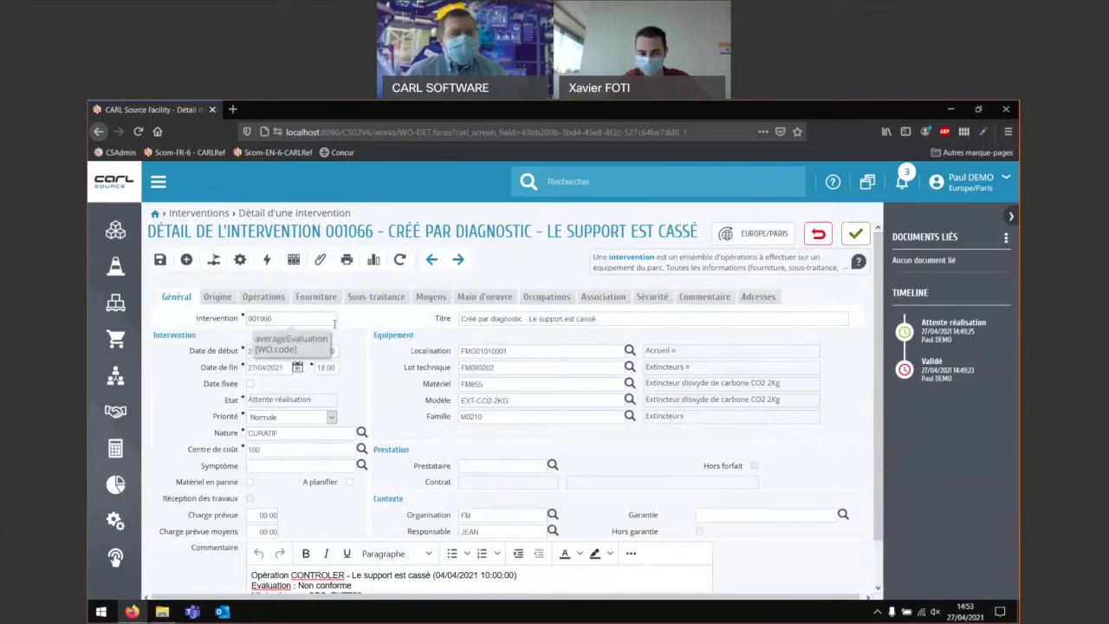
Check the operations of intervention 001066, recheck its general information, and return to the interventions list
left_click(263, 298)
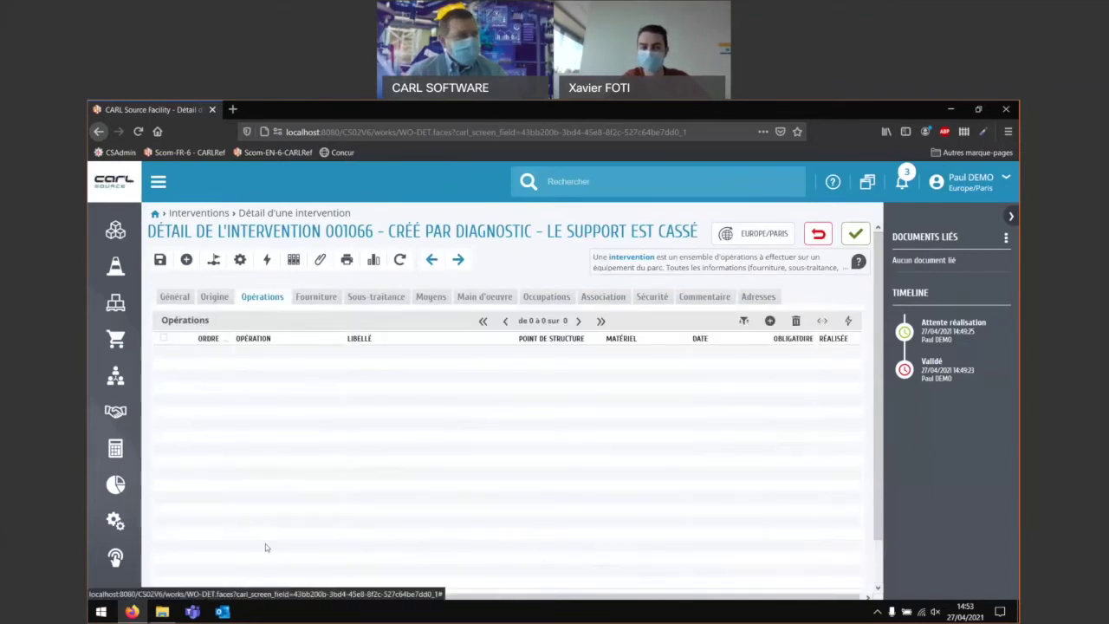
left_click(176, 297)
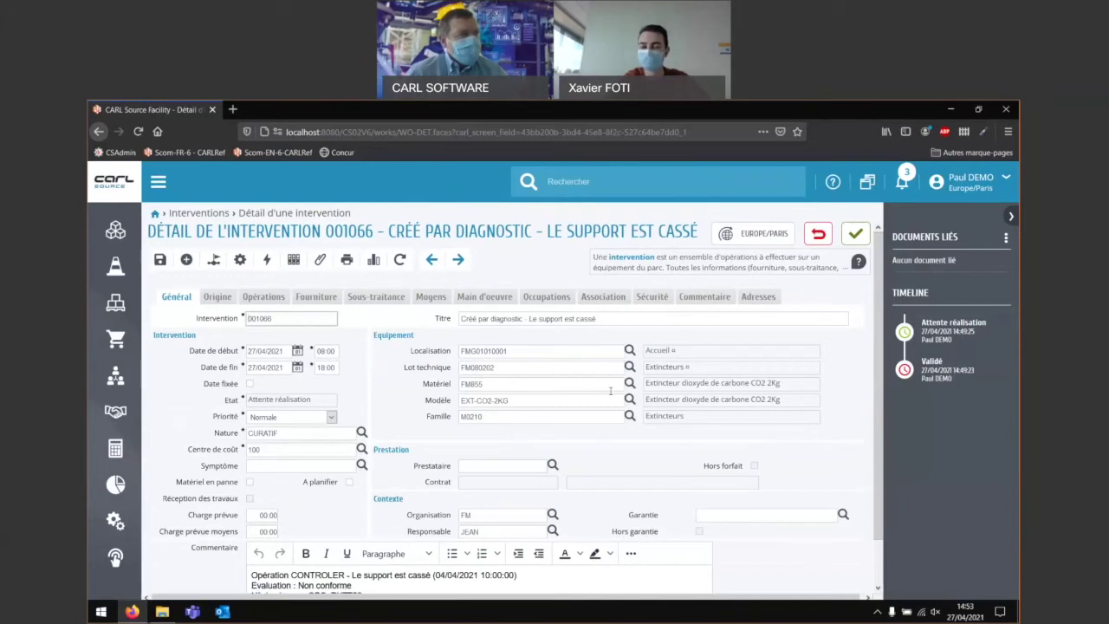
scroll(395, 511, "down", 1)
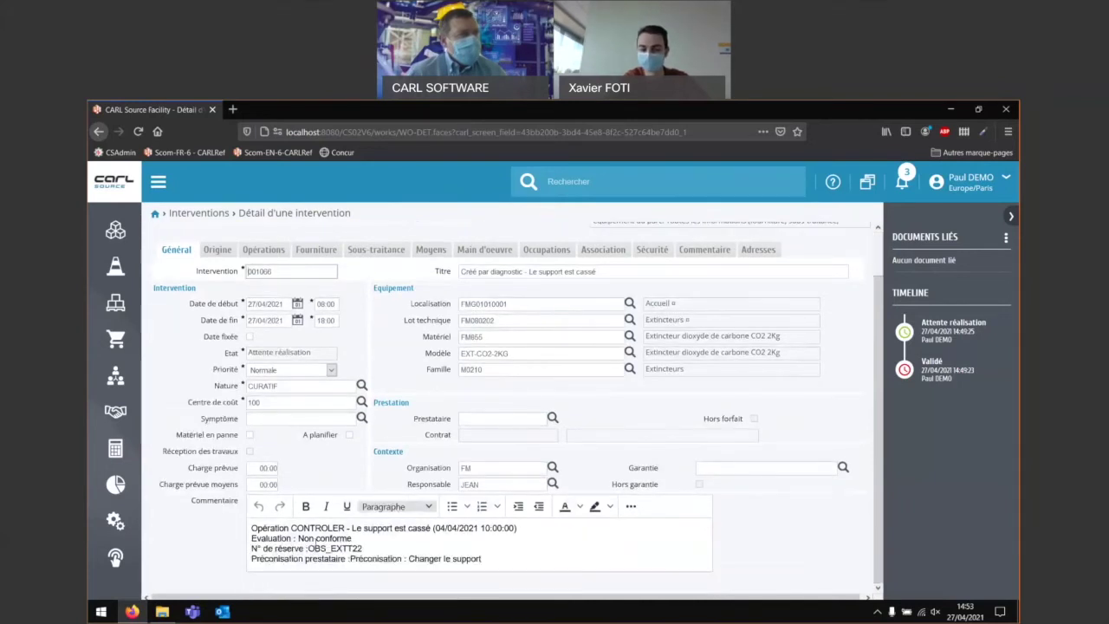
scroll(478, 458, "up", 1)
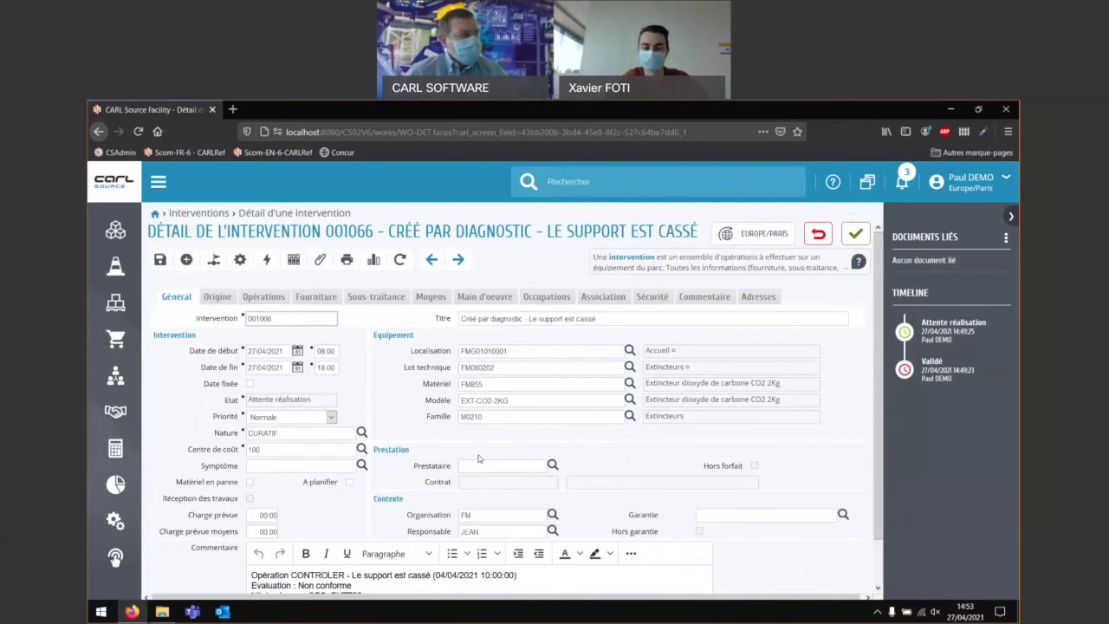
left_click(855, 233)
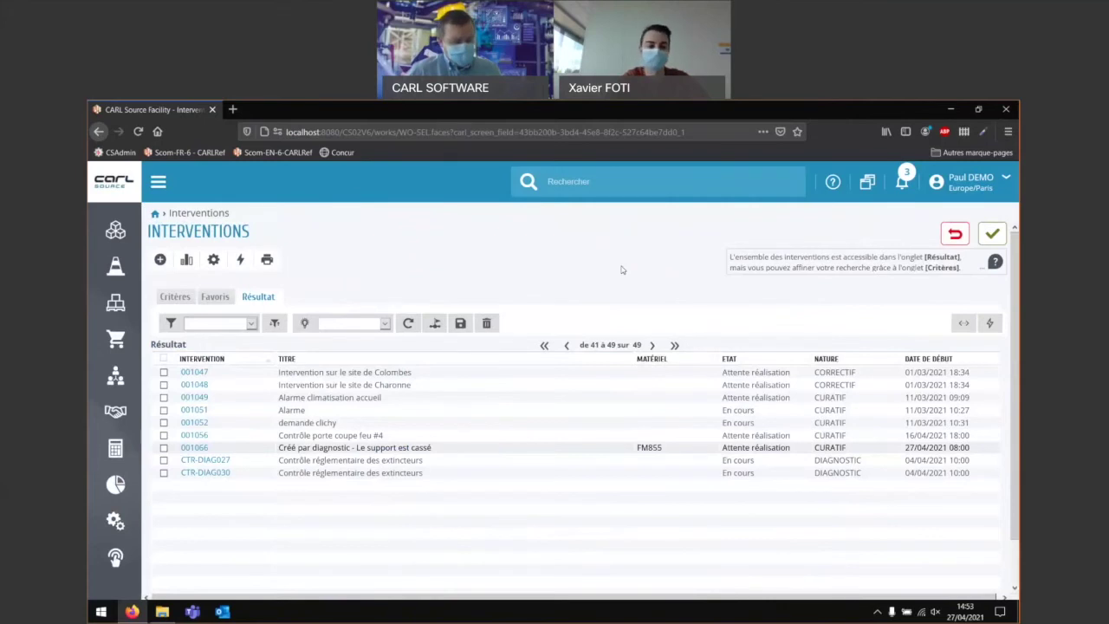
From the home page's DI à prendre en compte, consult DT 000524, created by the diagnostic, and close it
left_click(160, 260)
left_click(120, 187)
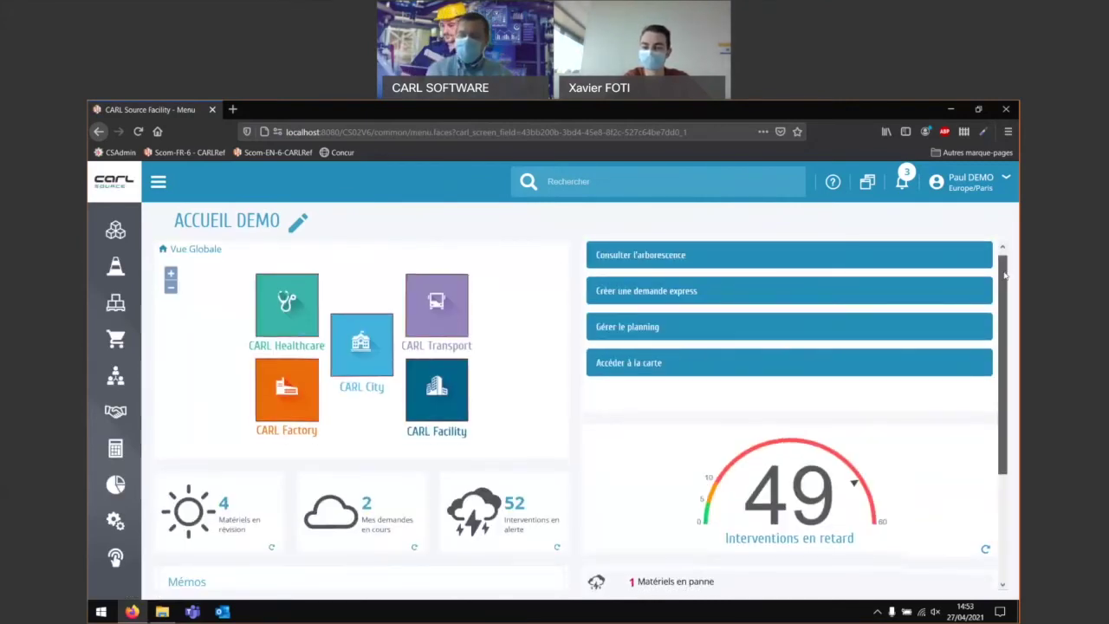
scroll(639, 520, "down", 3)
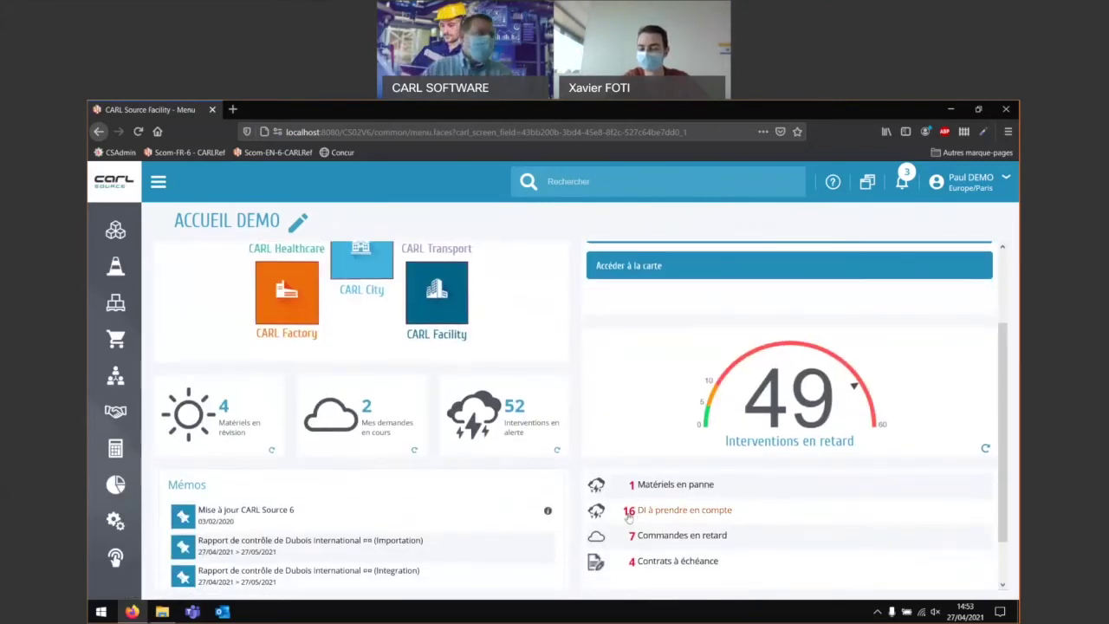
left_click(700, 513)
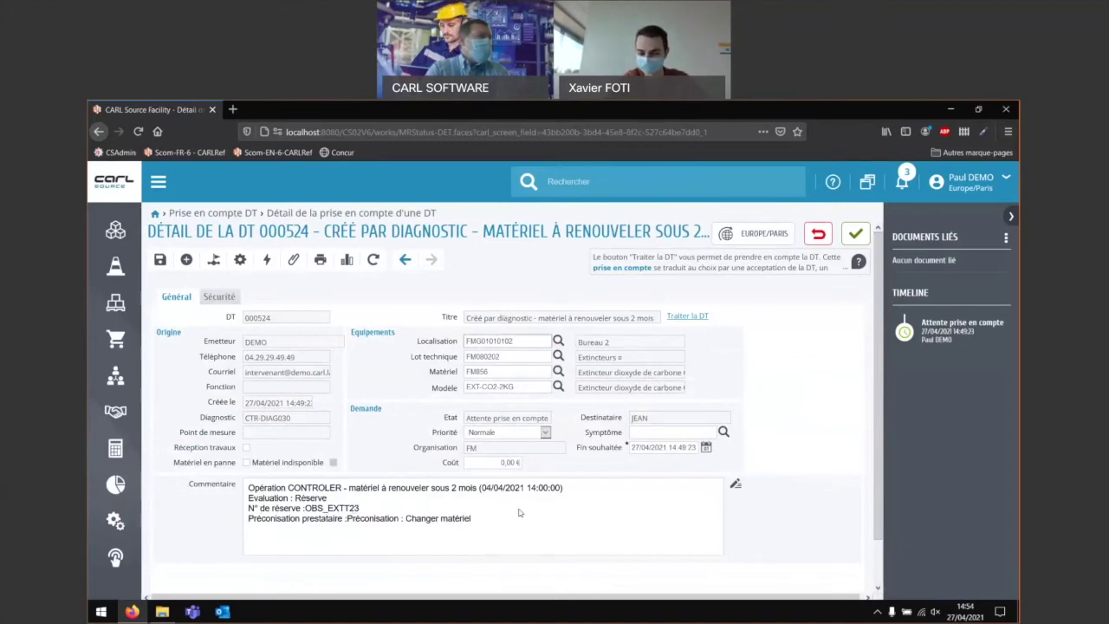
left_click(855, 233)
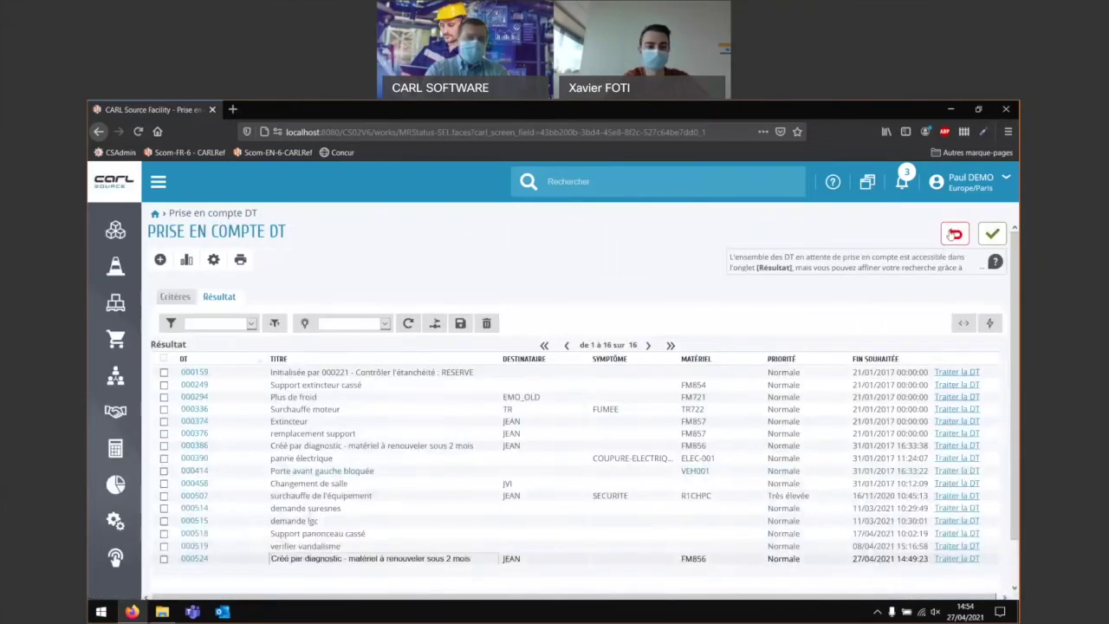
Find diagnostic CTR-DIAG030 among the interventions in the Diagnostic grouping and display its operations
left_click(114, 274)
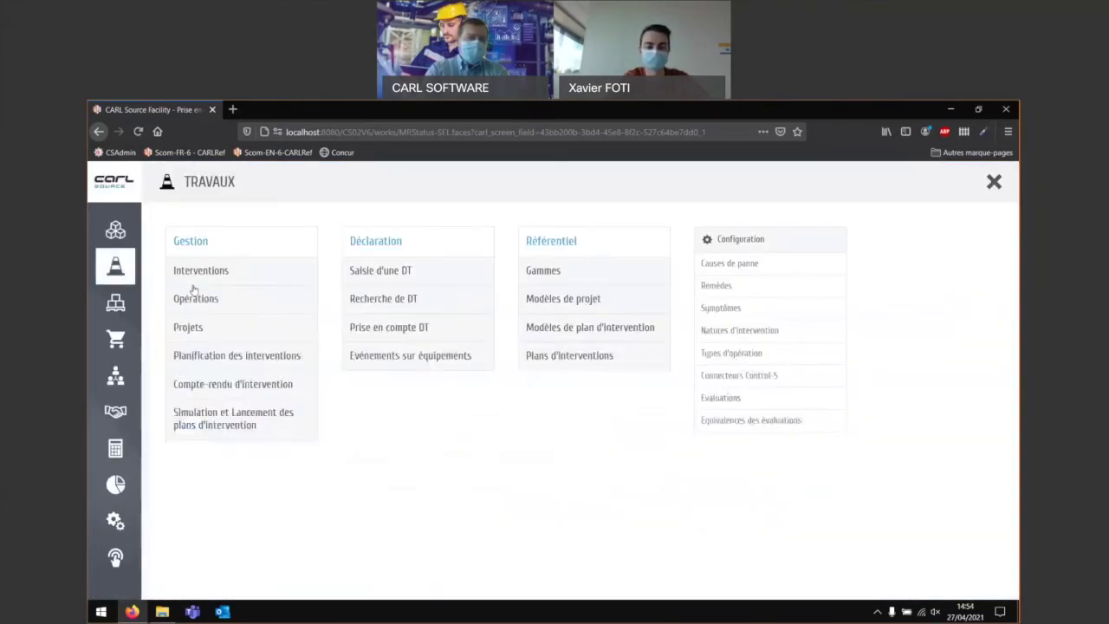
left_click(214, 276)
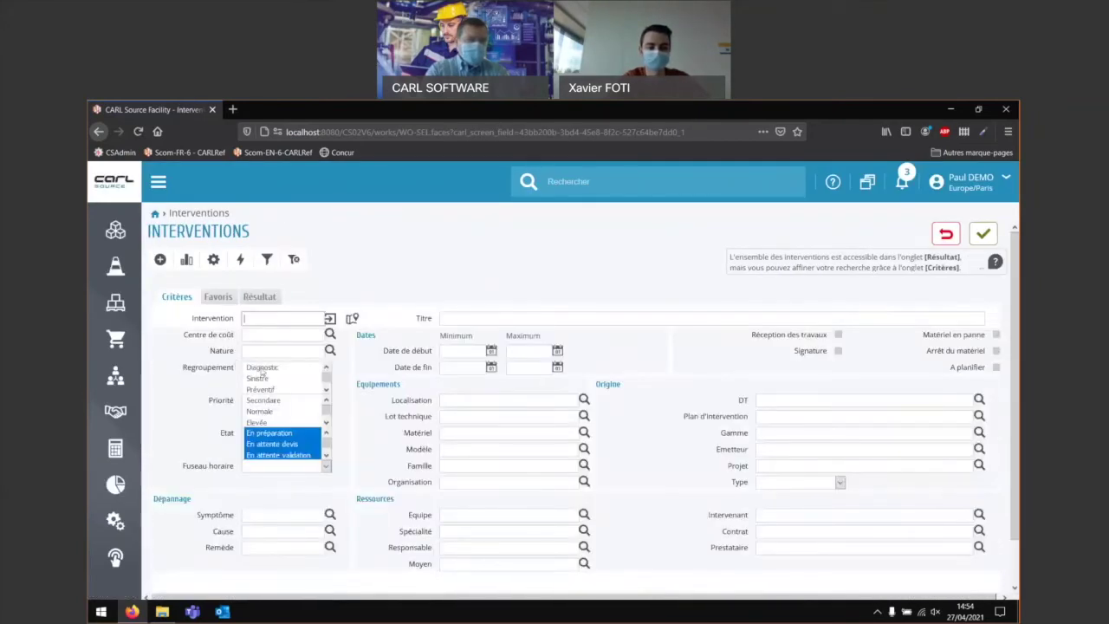
left_click(262, 297)
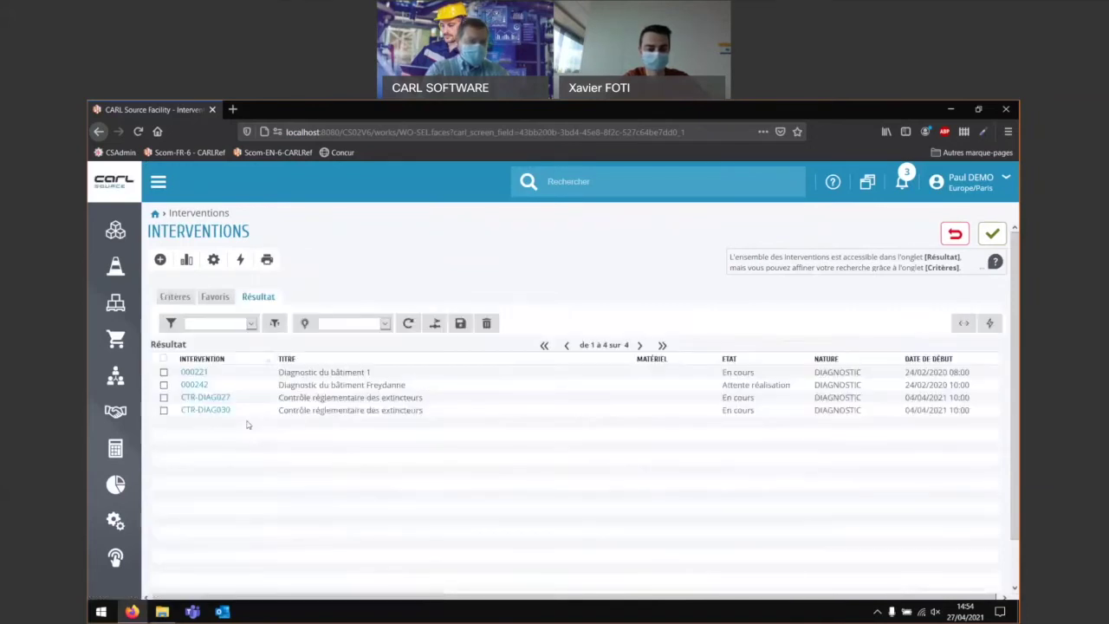
left_click(207, 410)
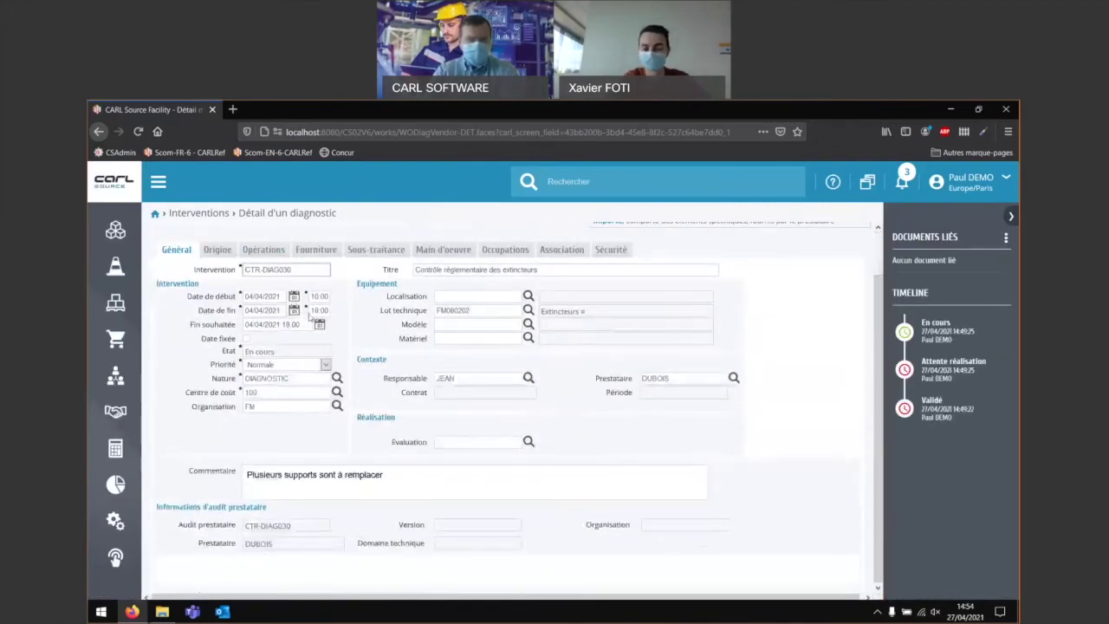
left_click(279, 298)
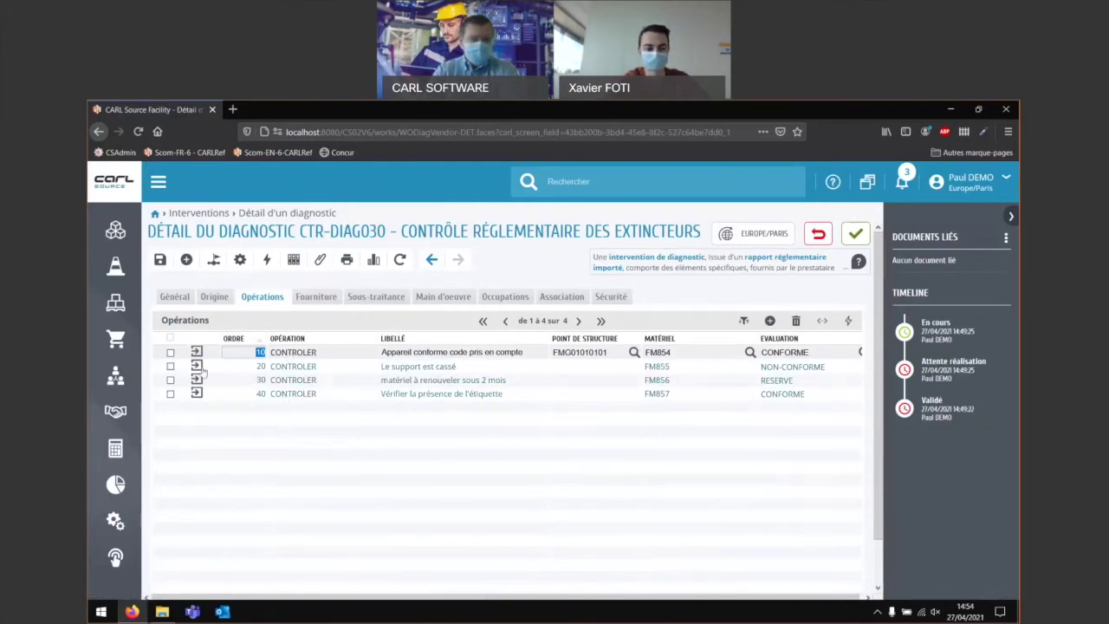
Consult the detail of operation 20, "Le support est cassé", and examine the provider evaluation in its Diagnostic section
left_click(420, 365)
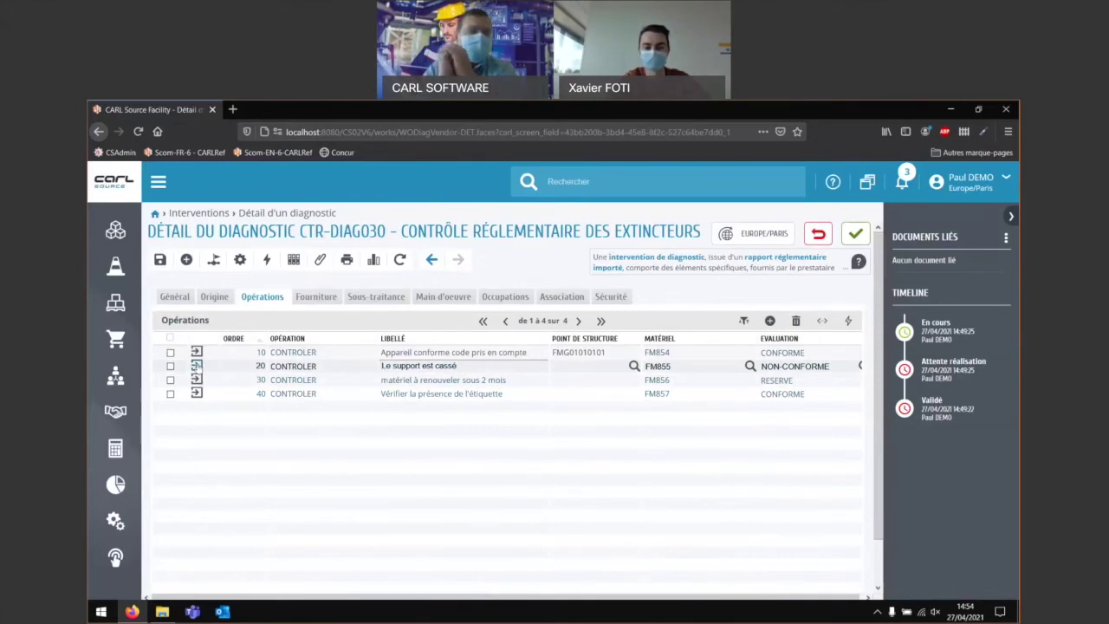
left_click(196, 365)
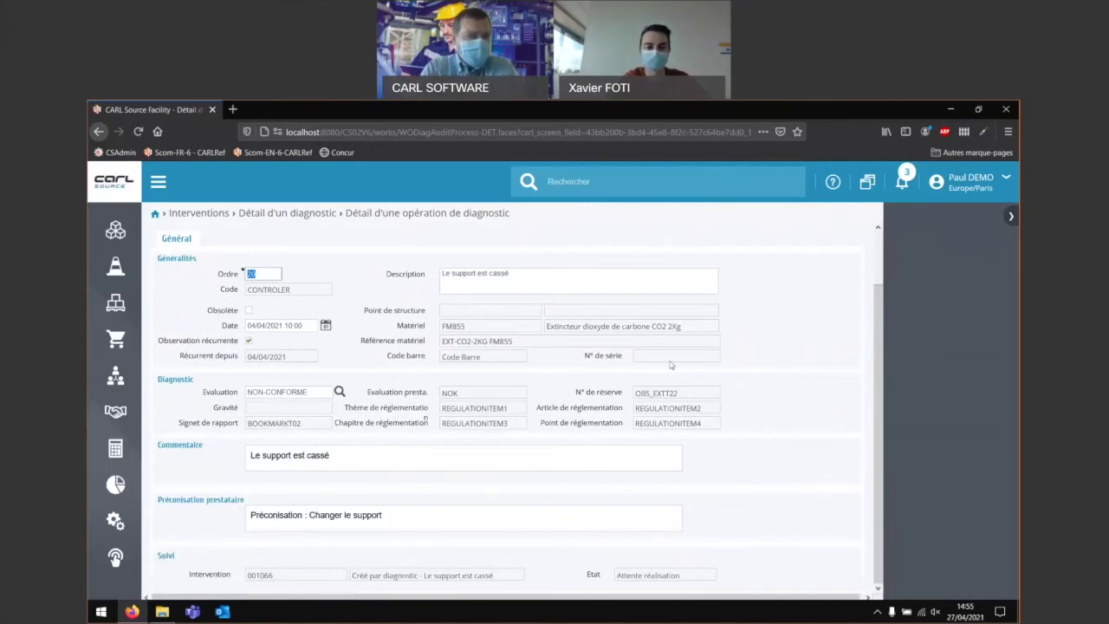
double_click(177, 380)
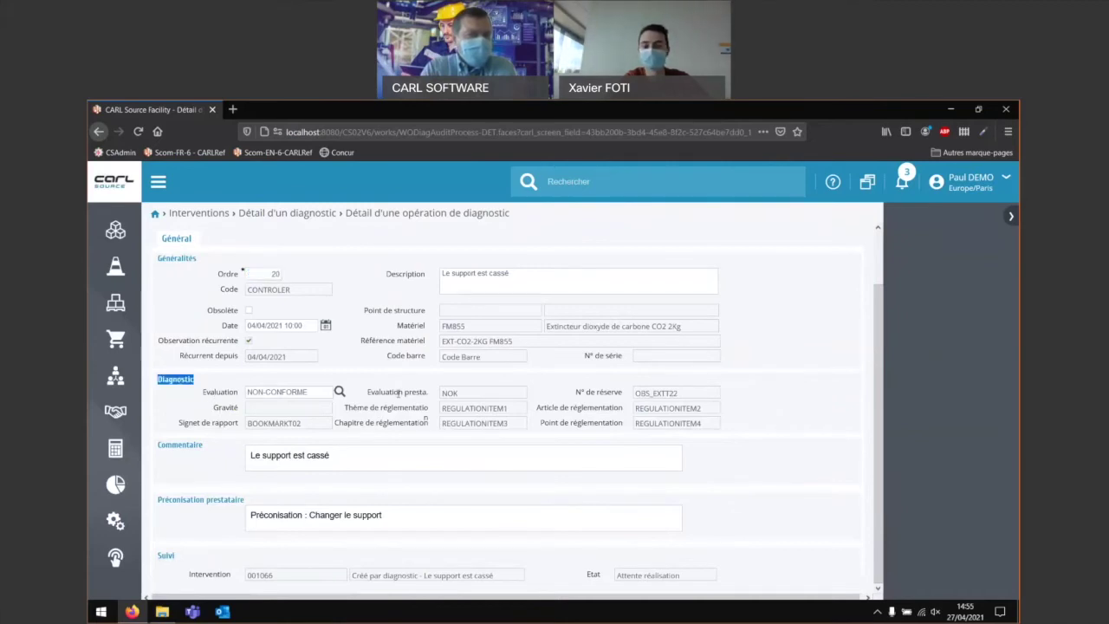
left_click_drag(373, 392, 420, 392)
left_click(427, 389)
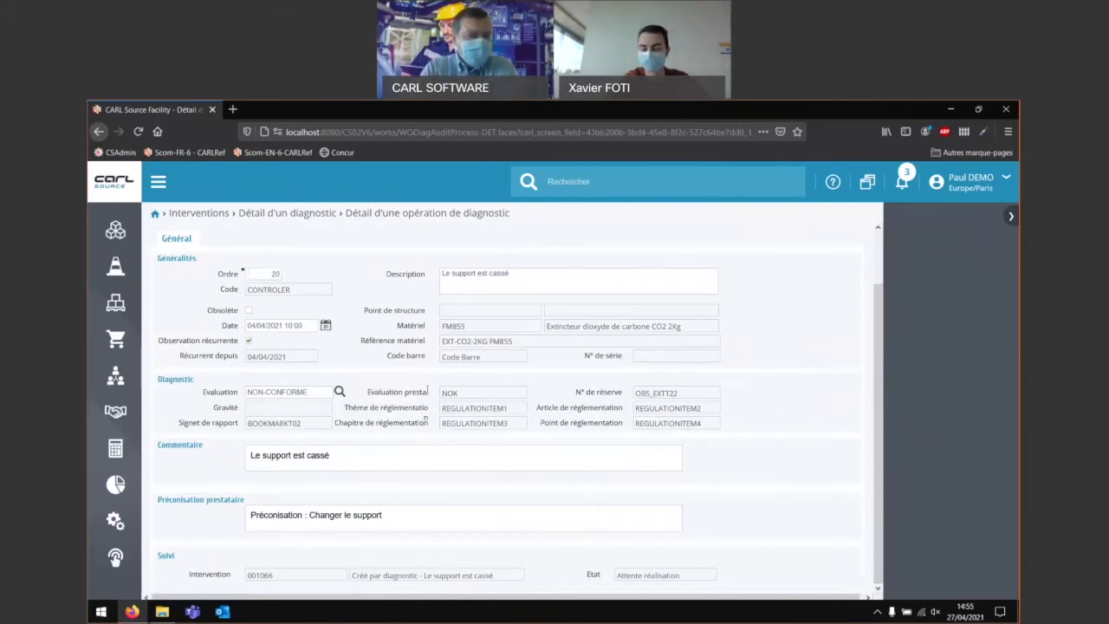
double_click(454, 393)
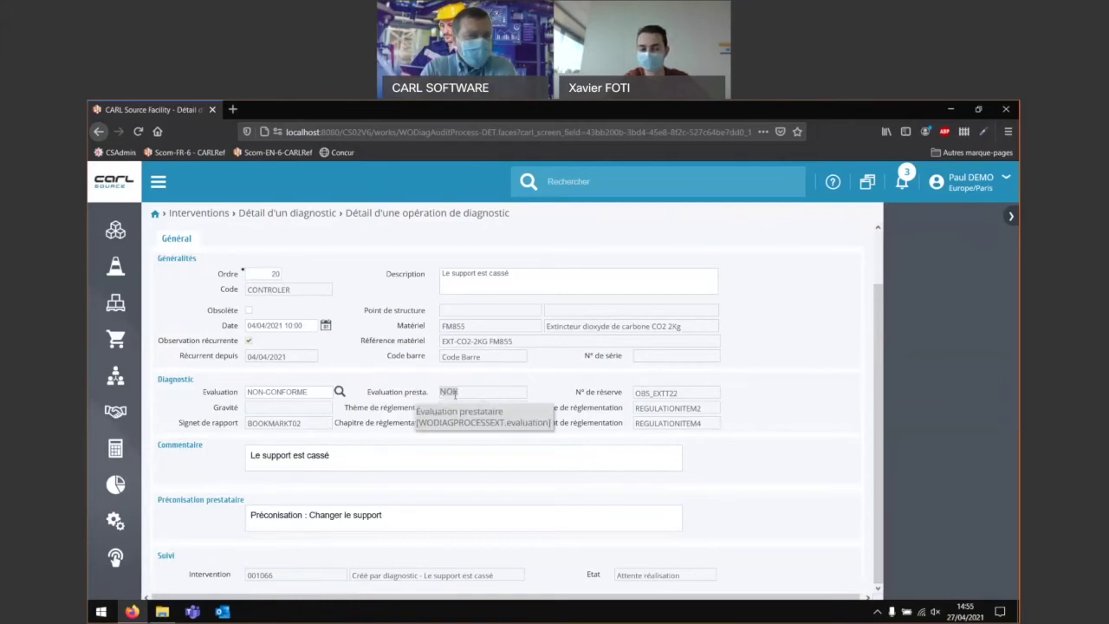
left_click(457, 391)
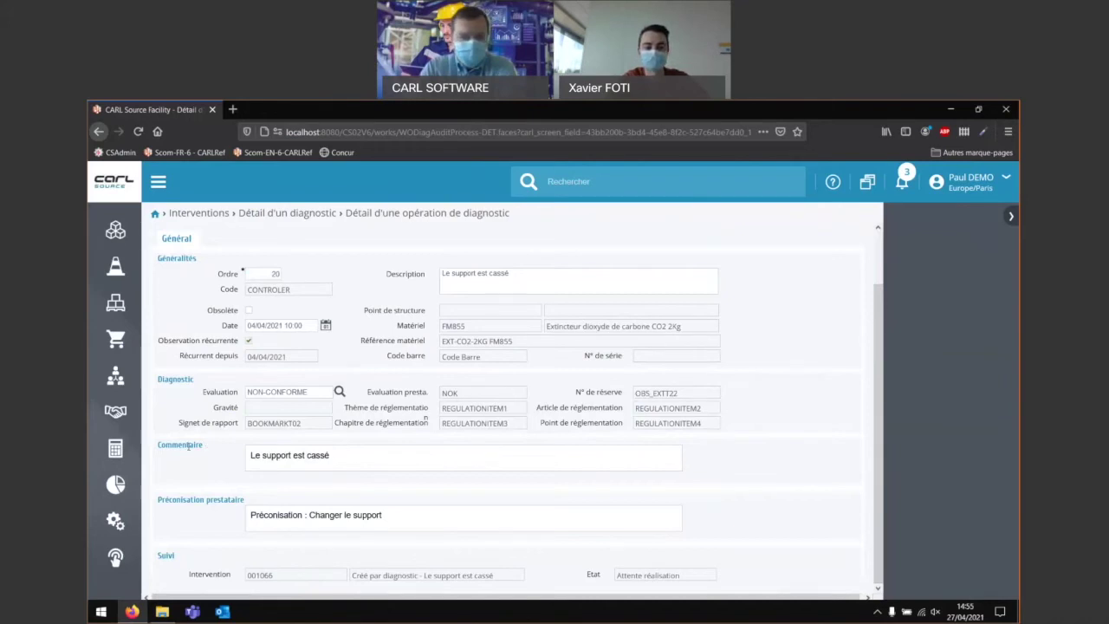
Examine operation 20's comment, provider recommendation and follow-up intervention, and return to the home page
triple_click(248, 461)
left_click(347, 457)
left_click_drag(281, 457, 273, 516)
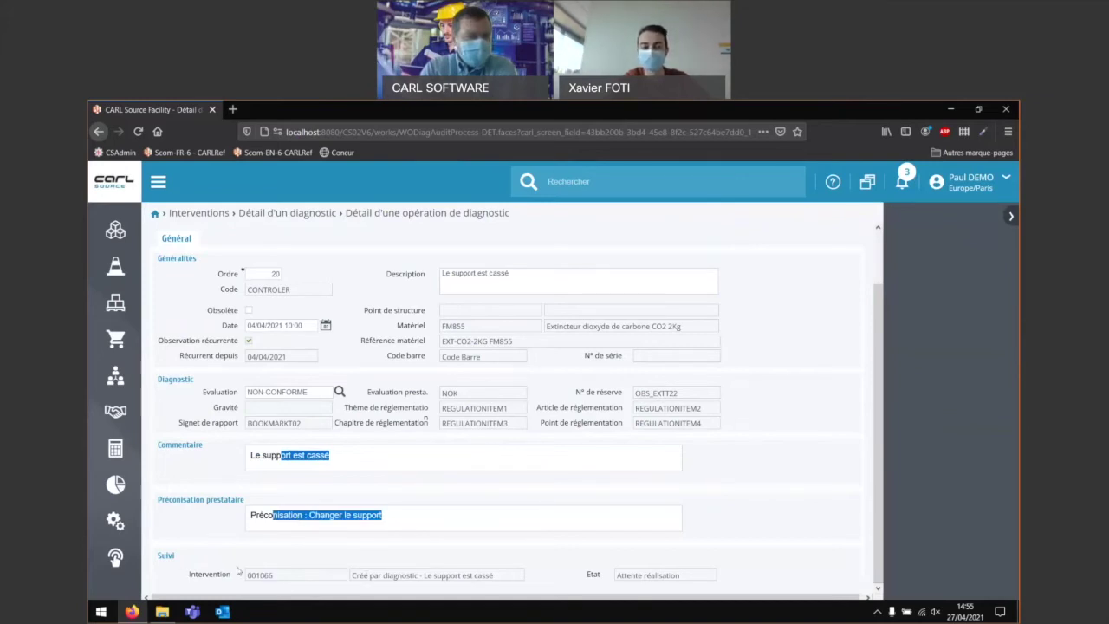
double_click(166, 556)
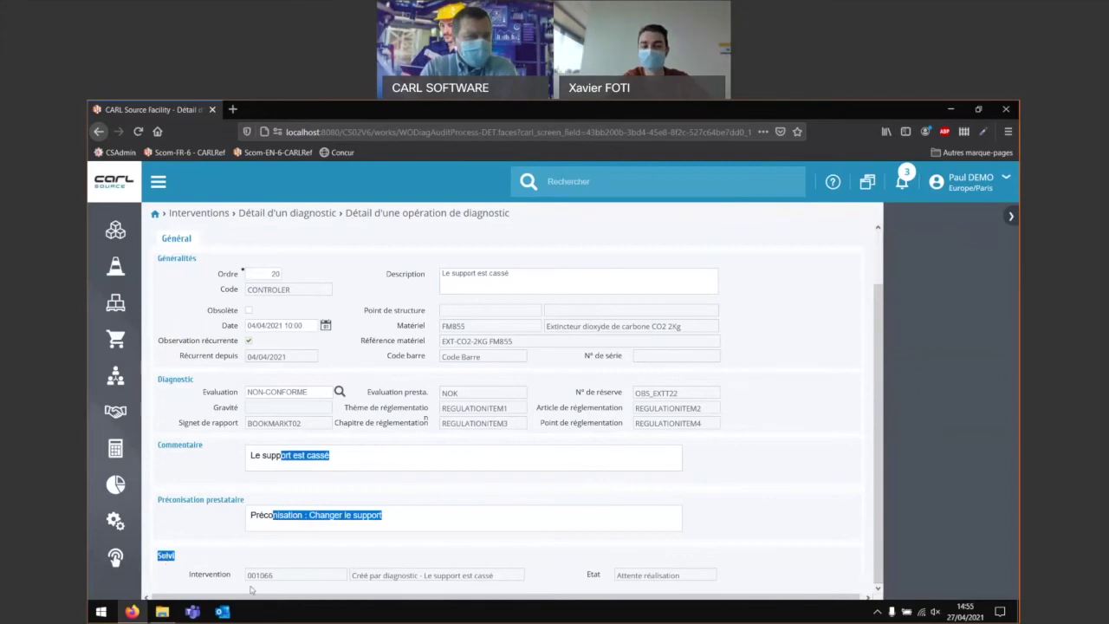
left_click(547, 557)
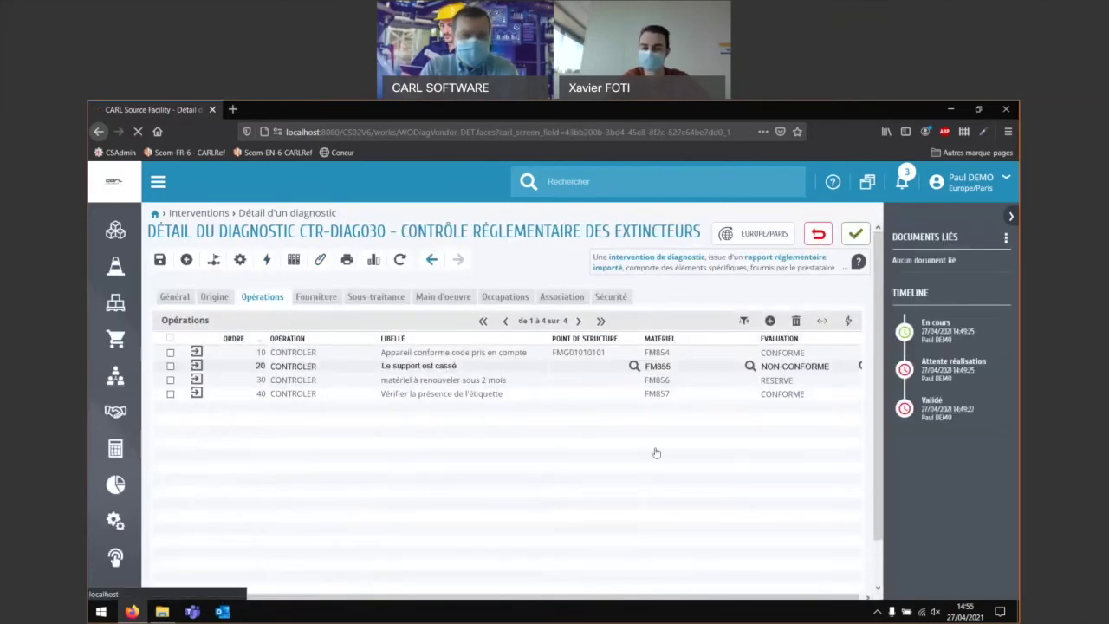
left_click(100, 195)
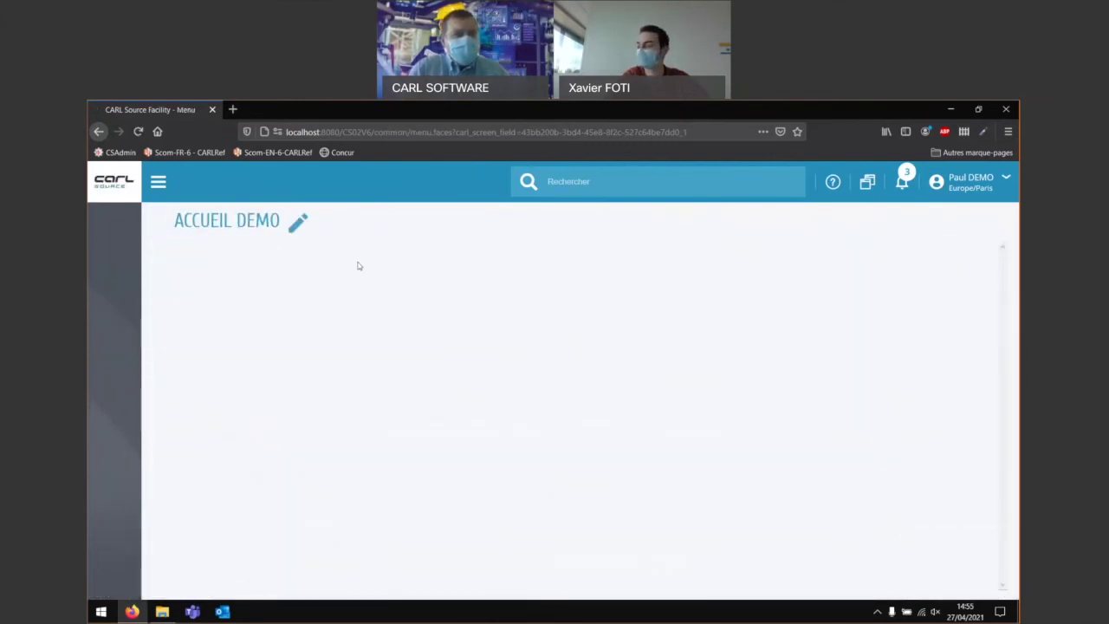